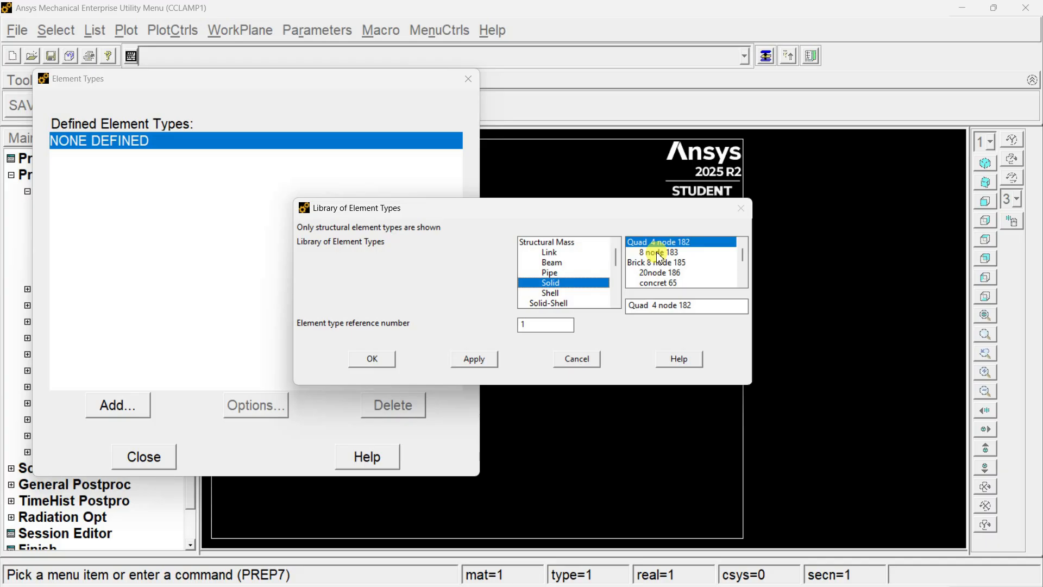
- Add the Solid 8 node 183 element as element type 1 and finish the element type definition
left_click(660, 253)
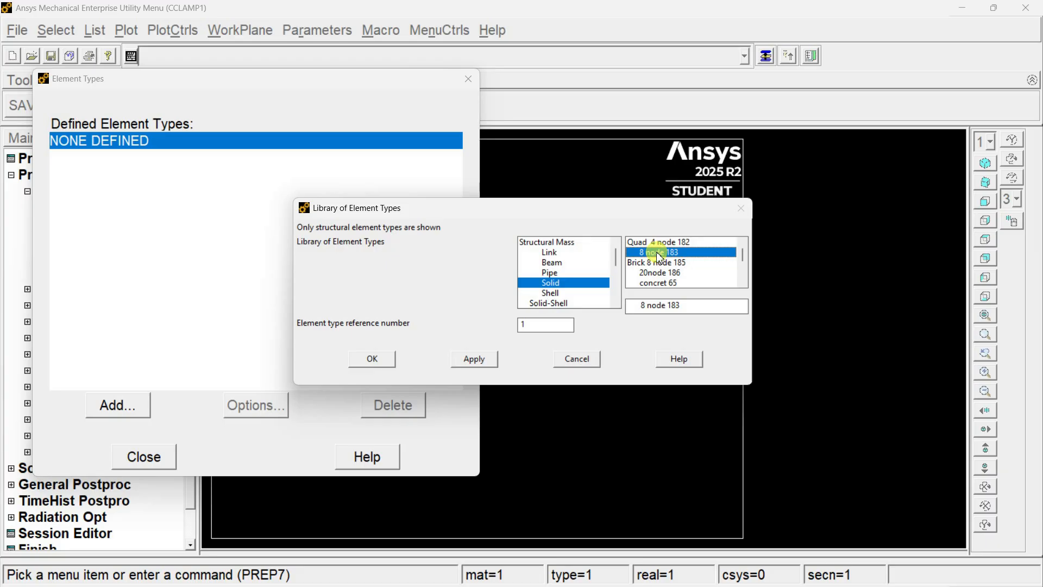
left_click(380, 362)
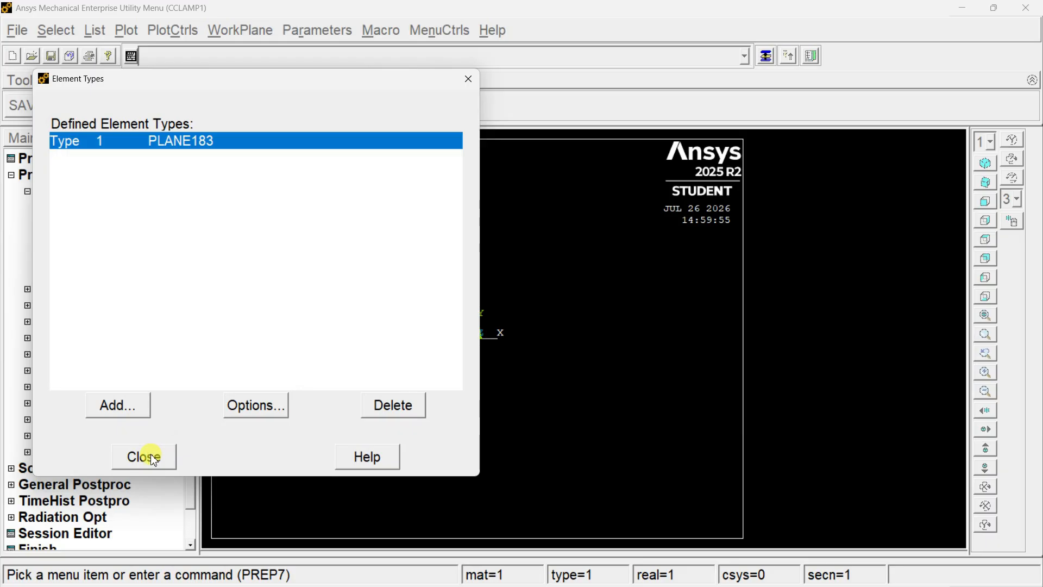
left_click(154, 460)
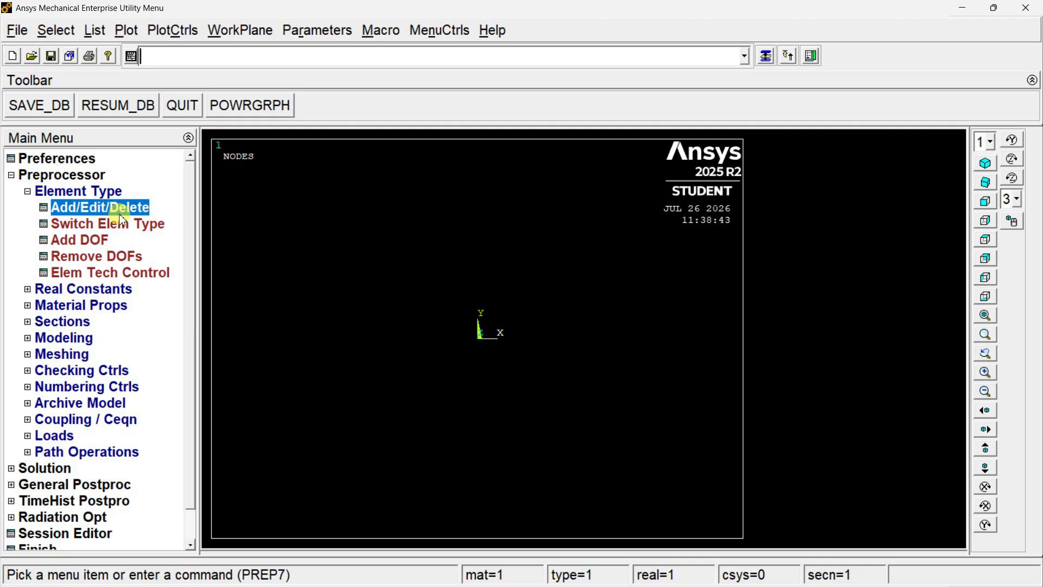
- Define a structural linear elastic isotropic material for model 1 with EX 200000 and PRXY 0.3
left_click(90, 306)
left_click(91, 307)
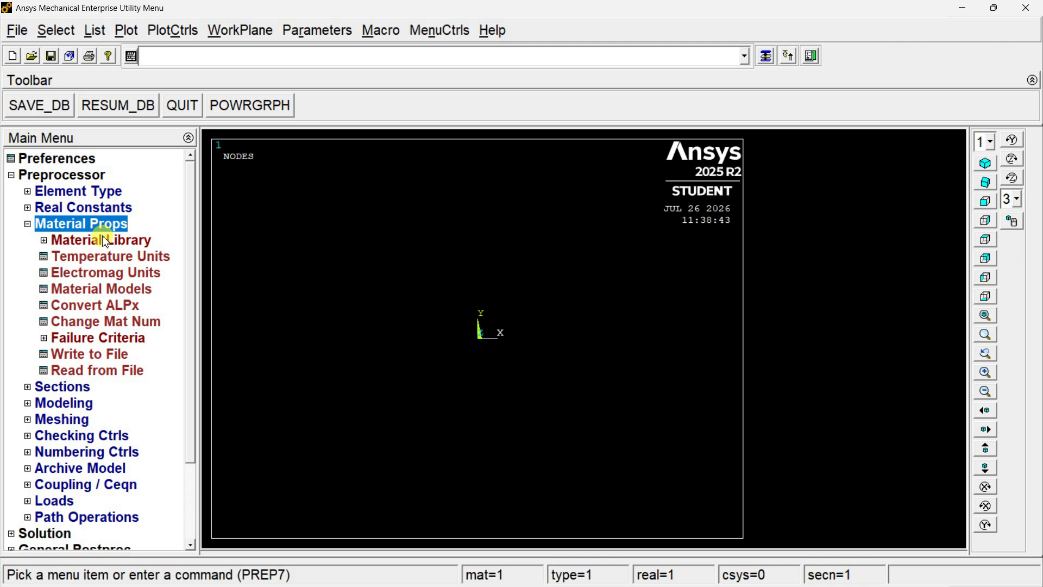
left_click(95, 289)
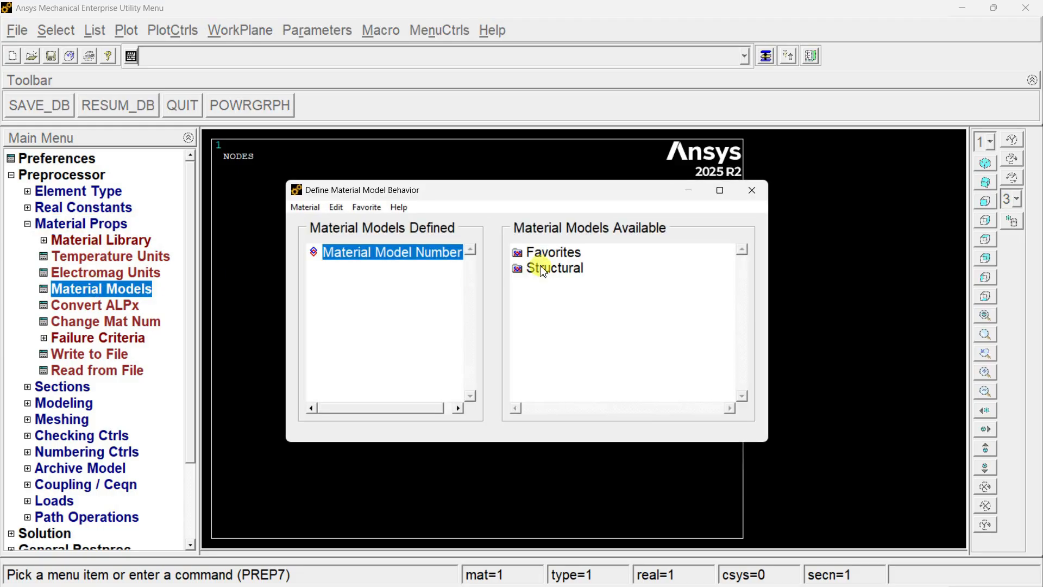
double_click(542, 269)
double_click(564, 285)
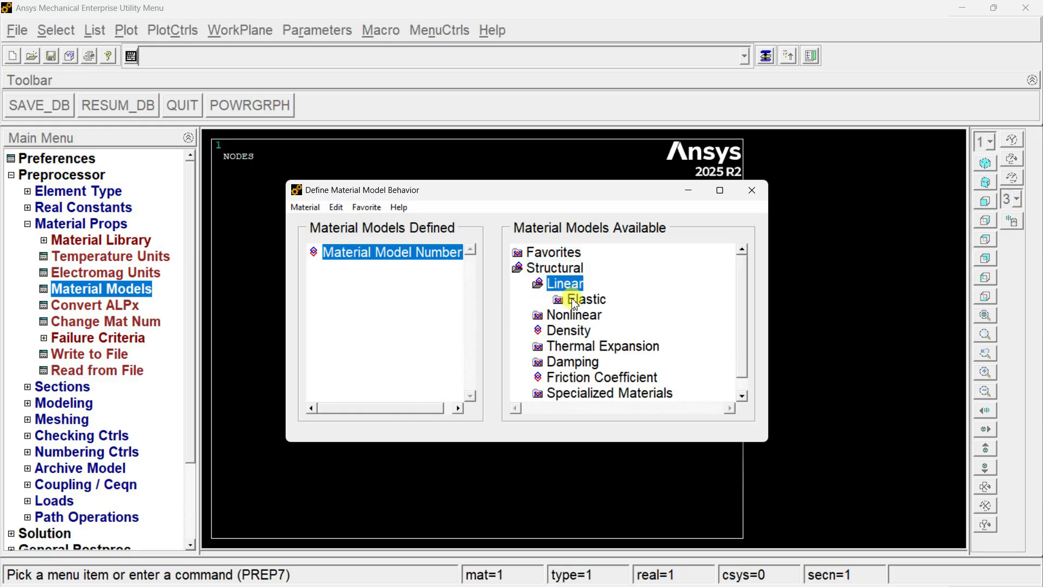
double_click(575, 300)
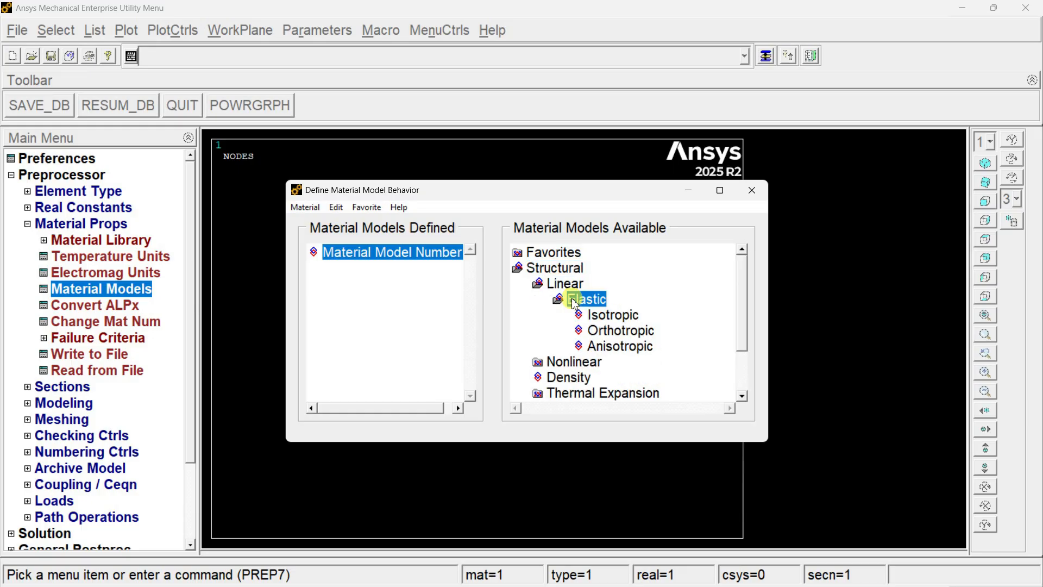
double_click(597, 316)
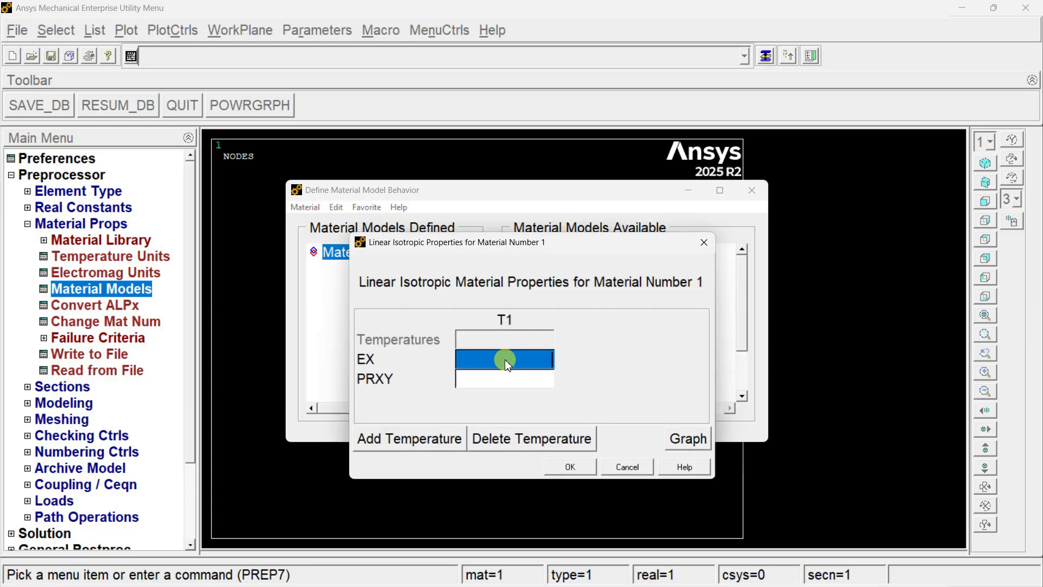
type("200000")
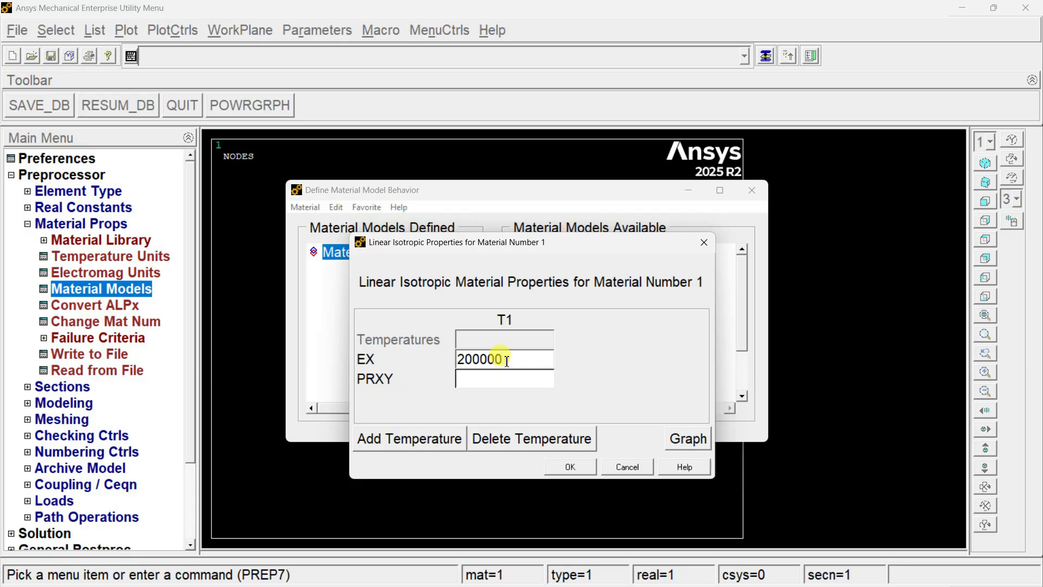
left_click(505, 379)
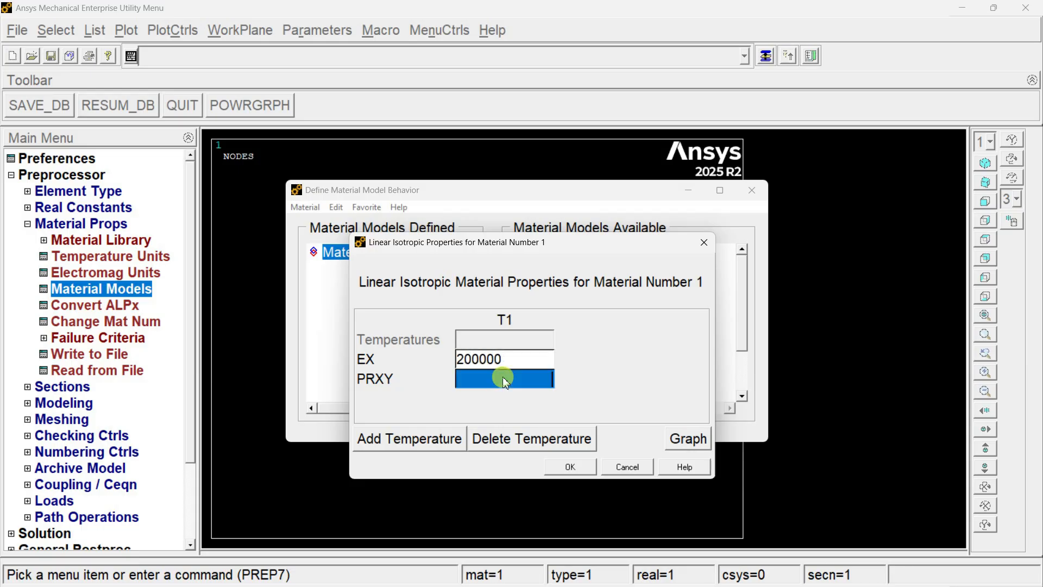
type("0.3")
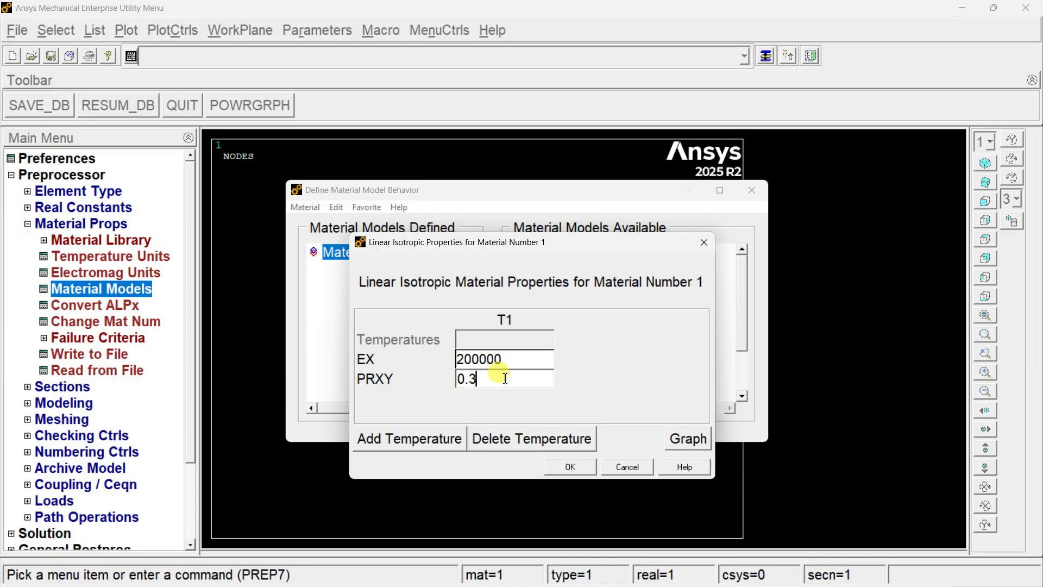
left_click(569, 468)
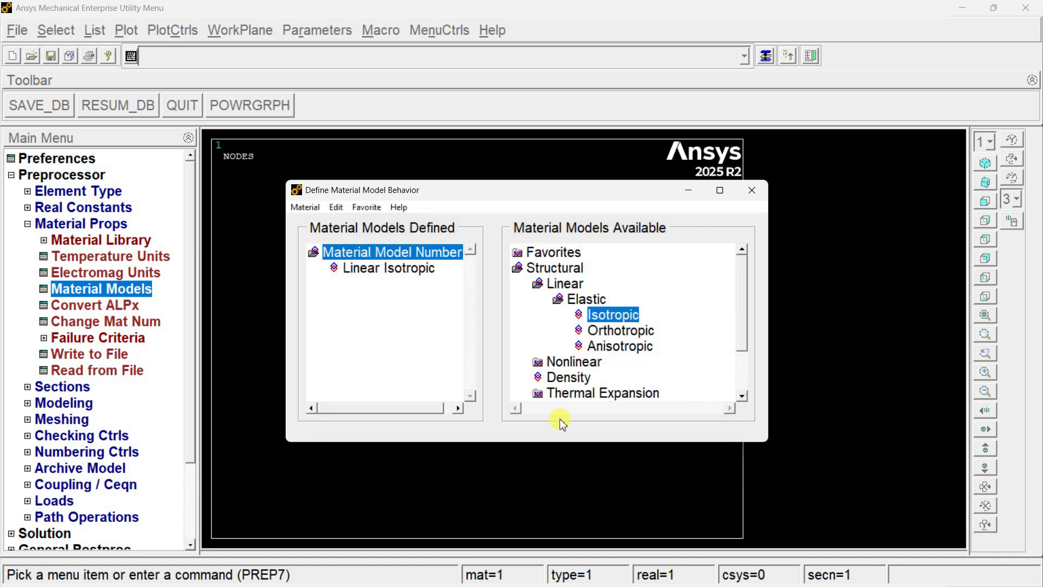
left_click(748, 202)
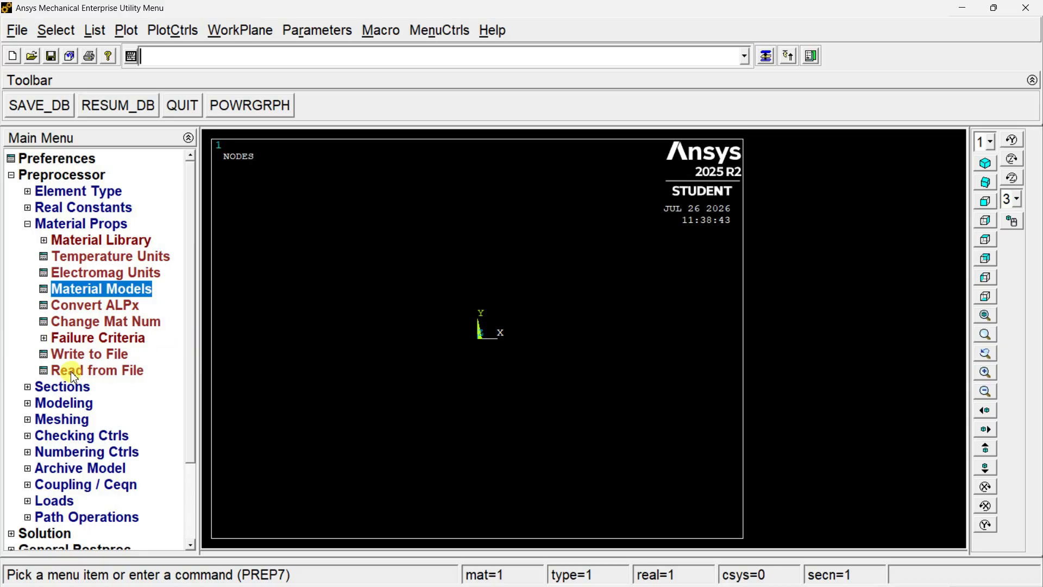
- Create an annulus area centred at WP X 0, WP Y 0 with radii 50 and 75
left_click(63, 387)
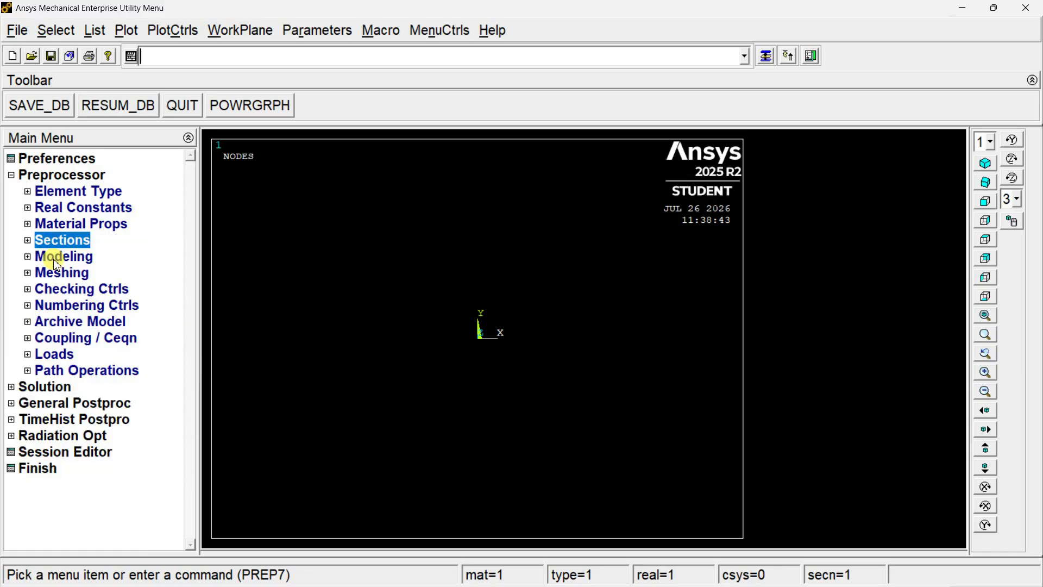
left_click(59, 256)
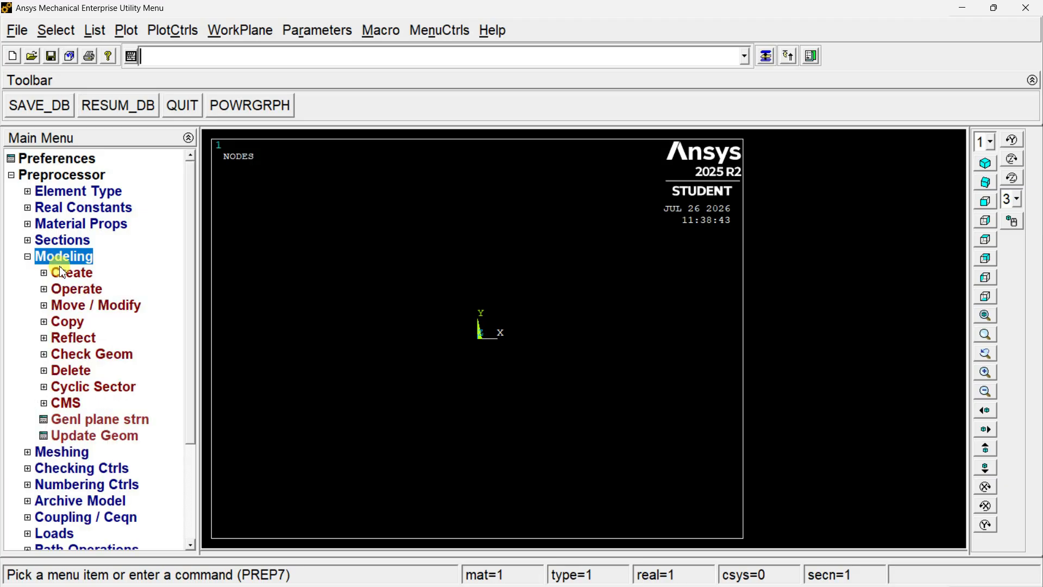
left_click(65, 273)
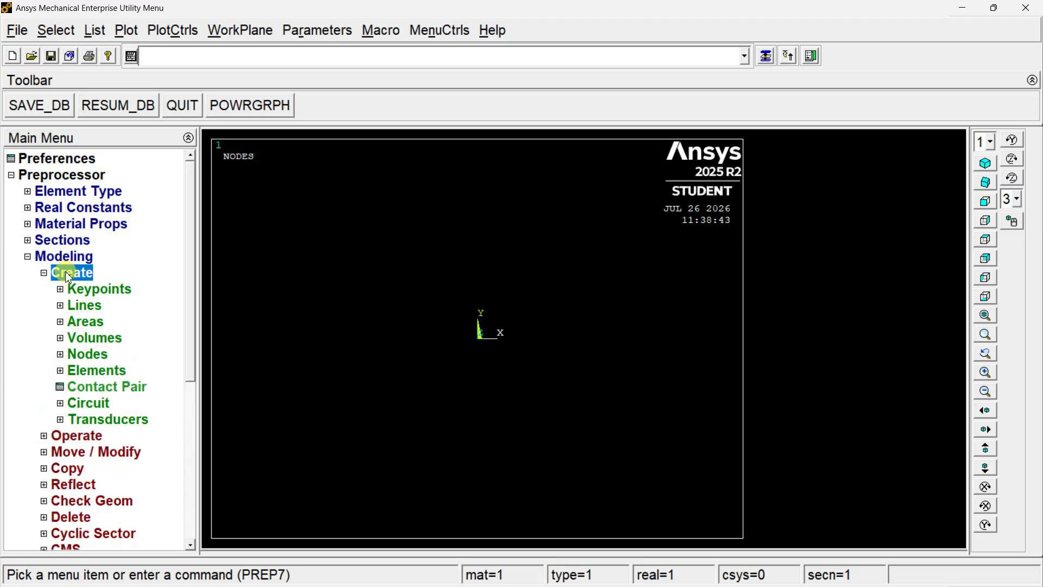
left_click(82, 322)
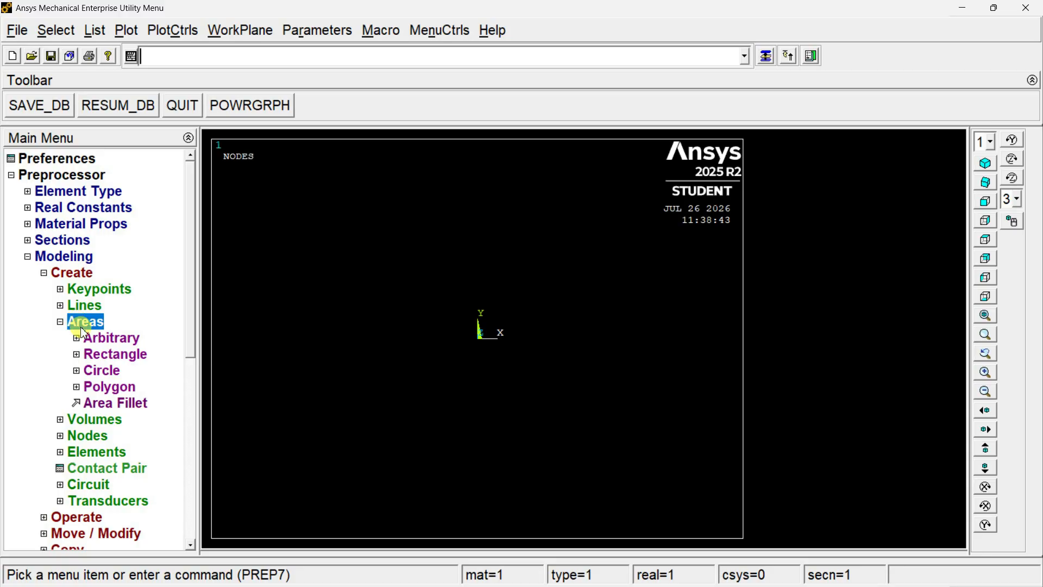
left_click(101, 372)
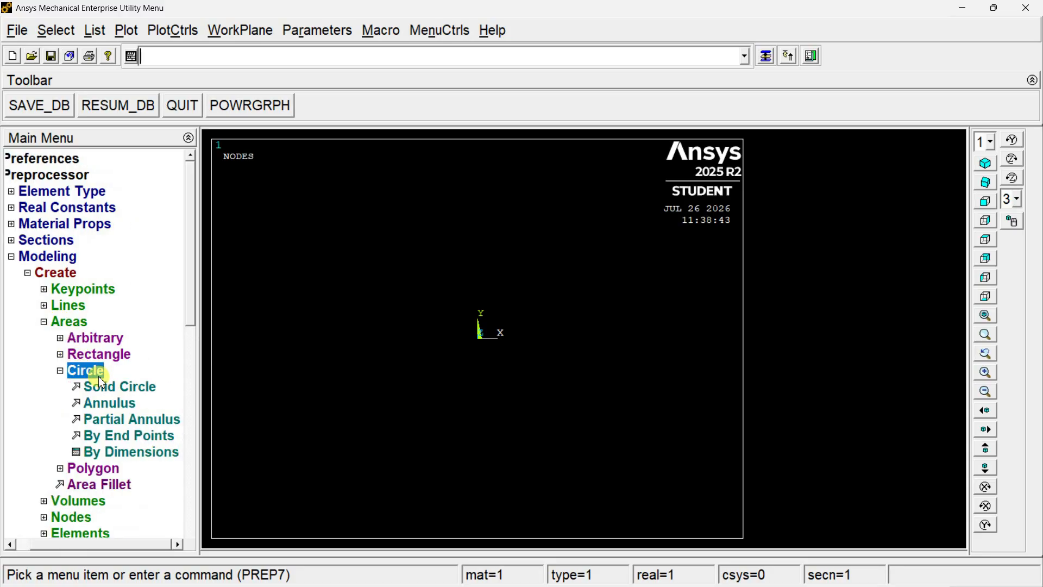
left_click(103, 403)
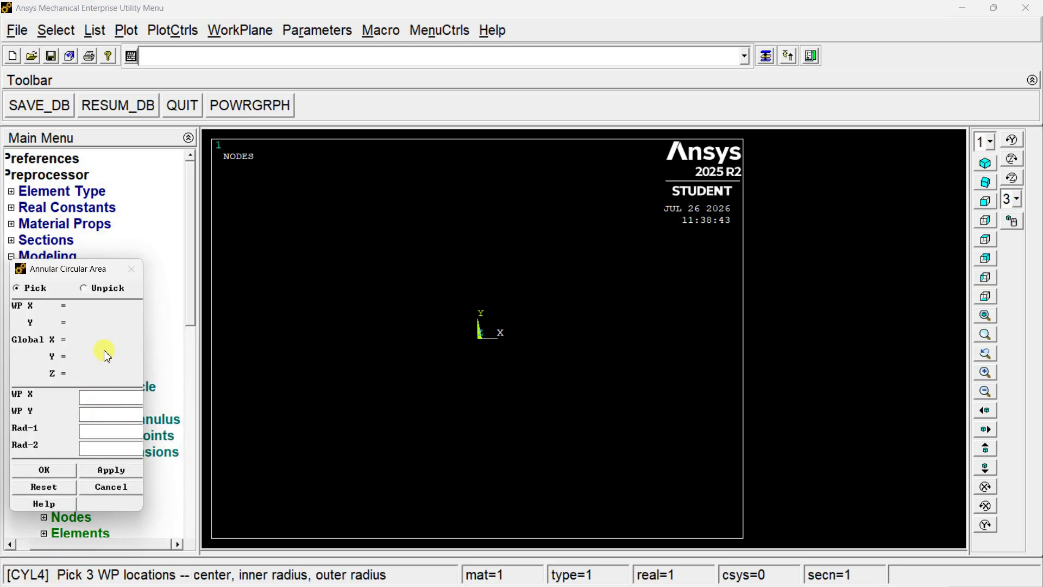
left_click_drag(95, 270, 187, 188)
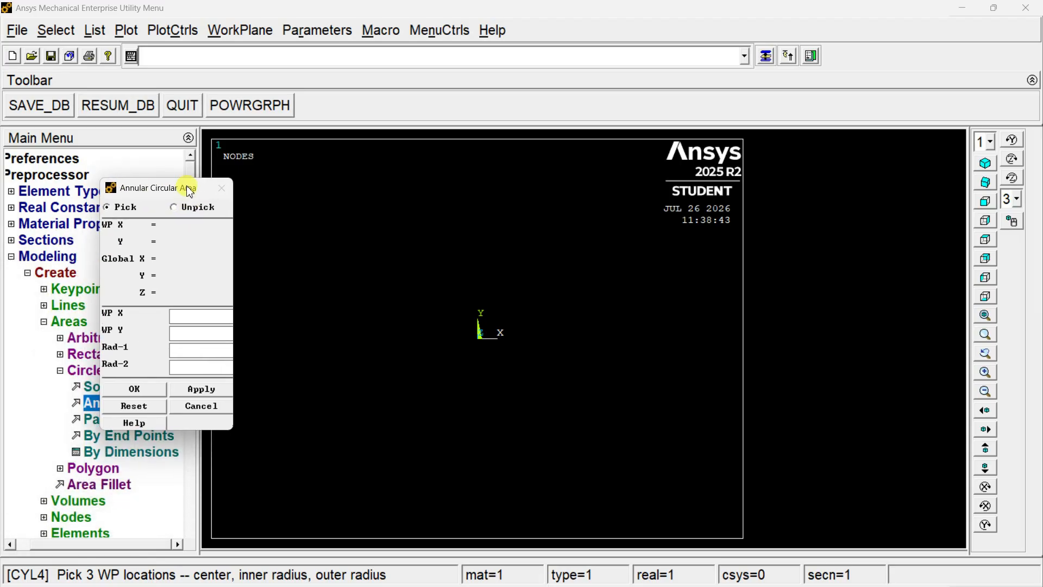
type("0")
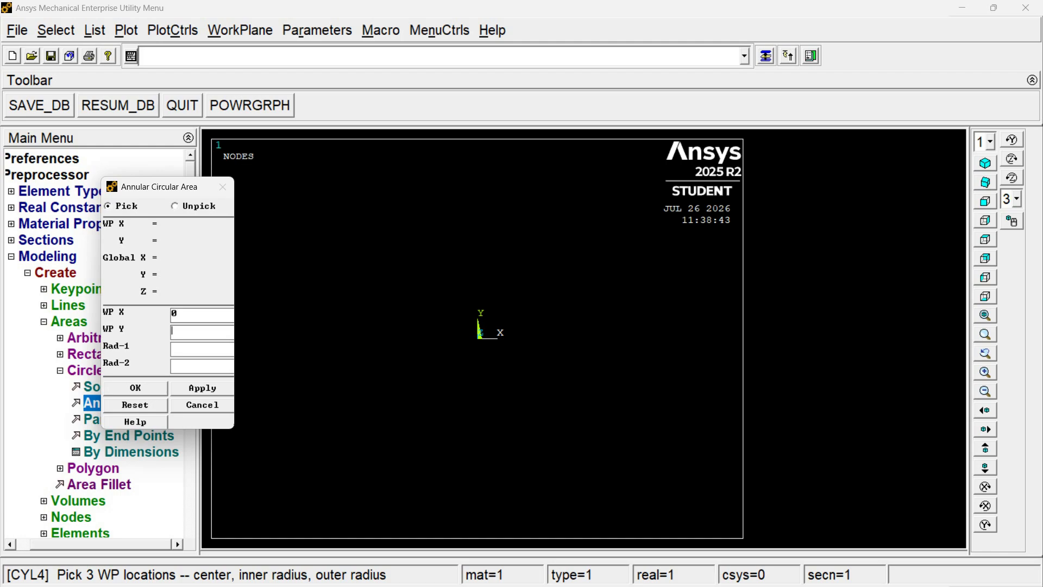
key("Tab")
type("050")
key("Tab")
type("75")
left_click(137, 388)
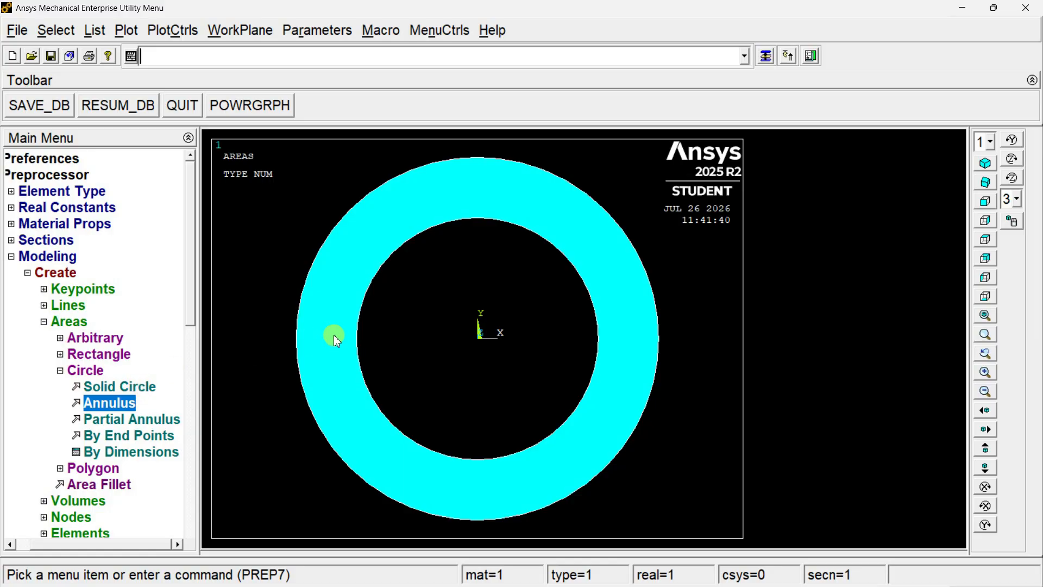
- Create a rectangle area by dimensions with X-coordinates 0 and 80 and Y-coordinates 25 and -25
left_click(61, 371)
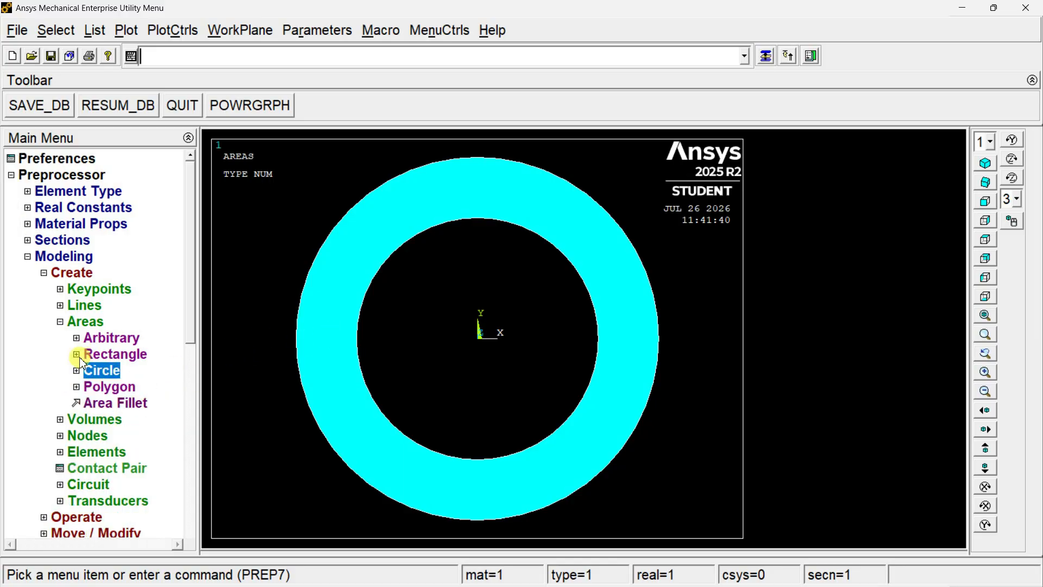
left_click(80, 357)
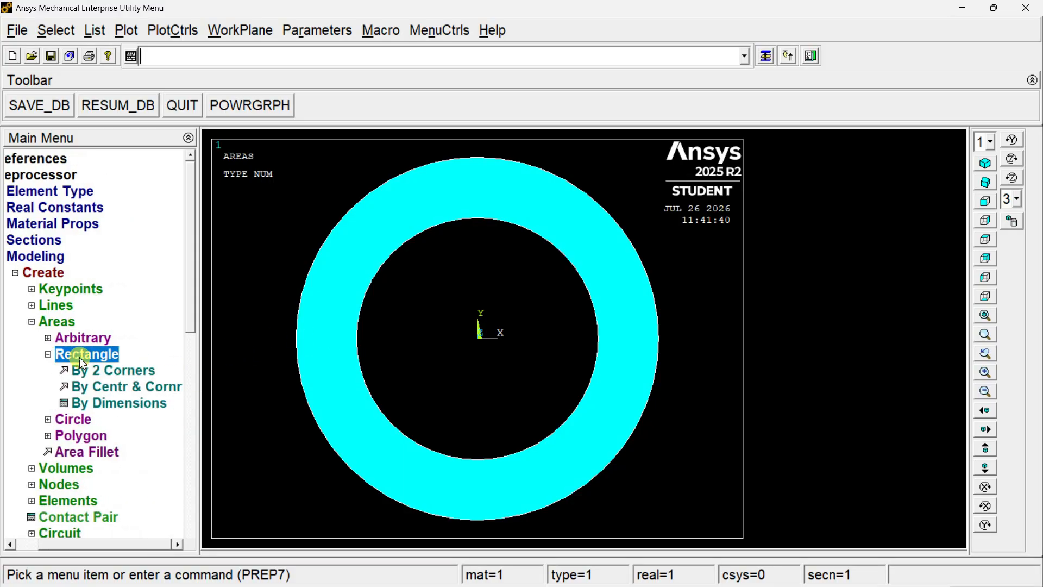
left_click(98, 402)
left_click_drag(439, 243, 302, 193)
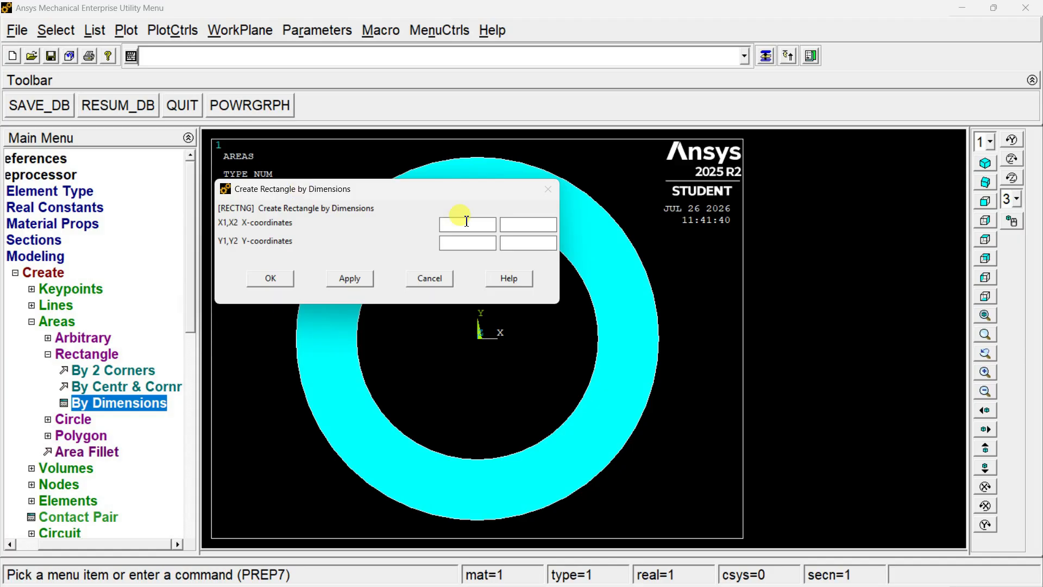
type("0")
left_click(450, 245)
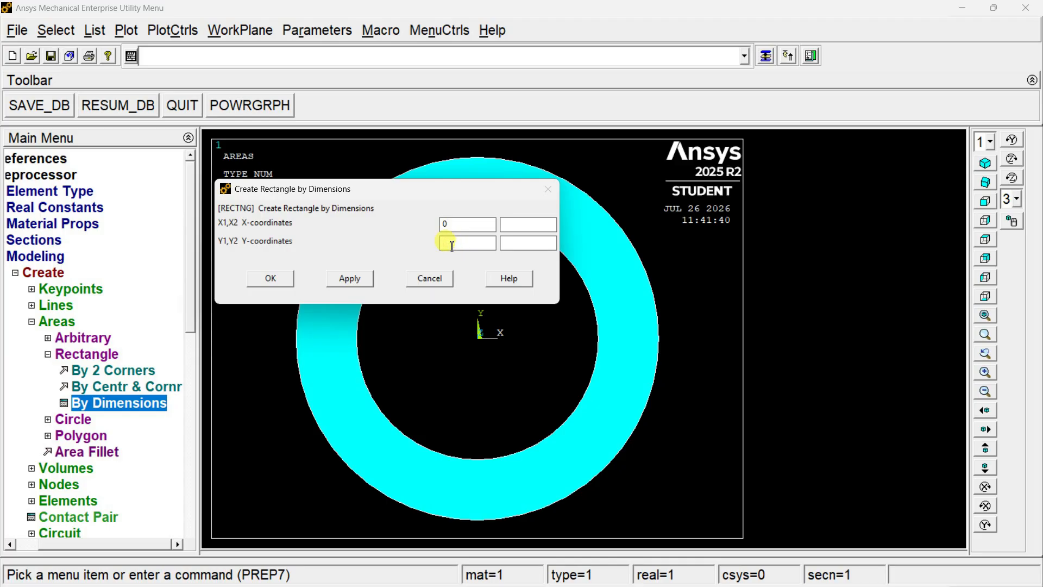
type("25")
left_click(514, 227)
type("80")
left_click(525, 240)
type("-25")
left_click(272, 279)
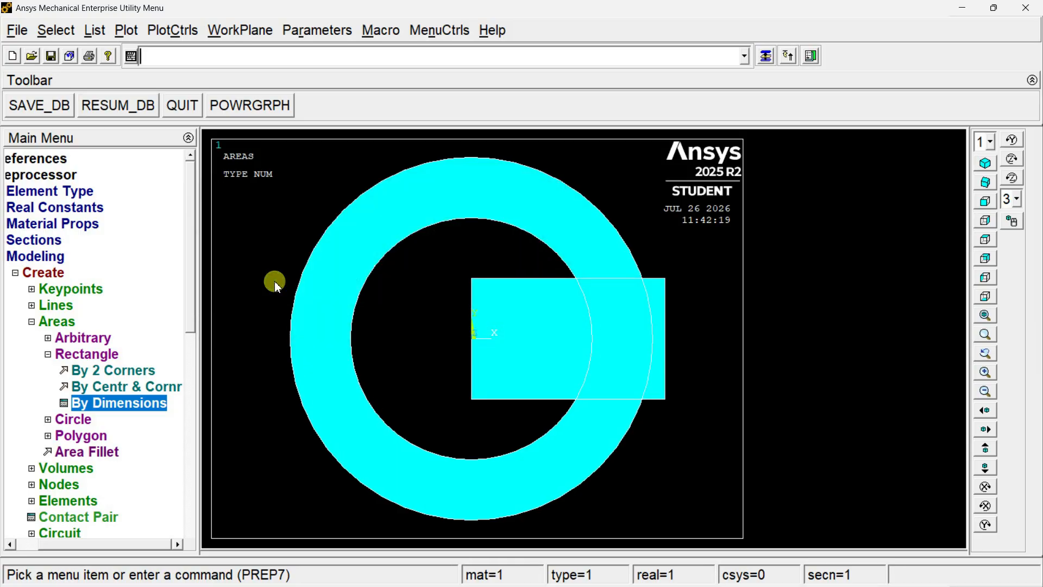
- Subtract the rectangle area from the annulus area with a Boolean operation to form the C-shaped clamp
left_click(48, 354)
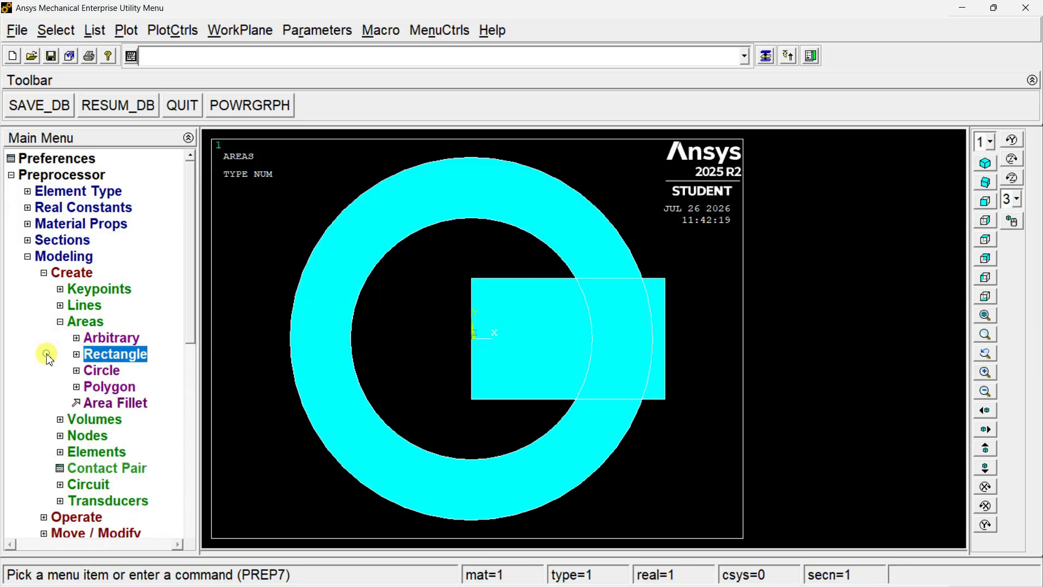
left_click(59, 322)
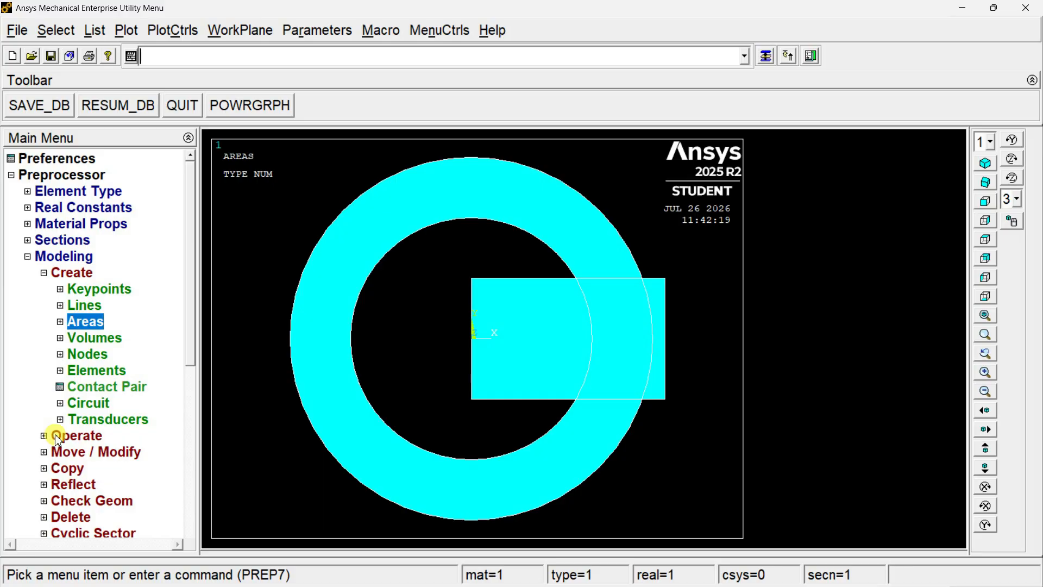
left_click(44, 274)
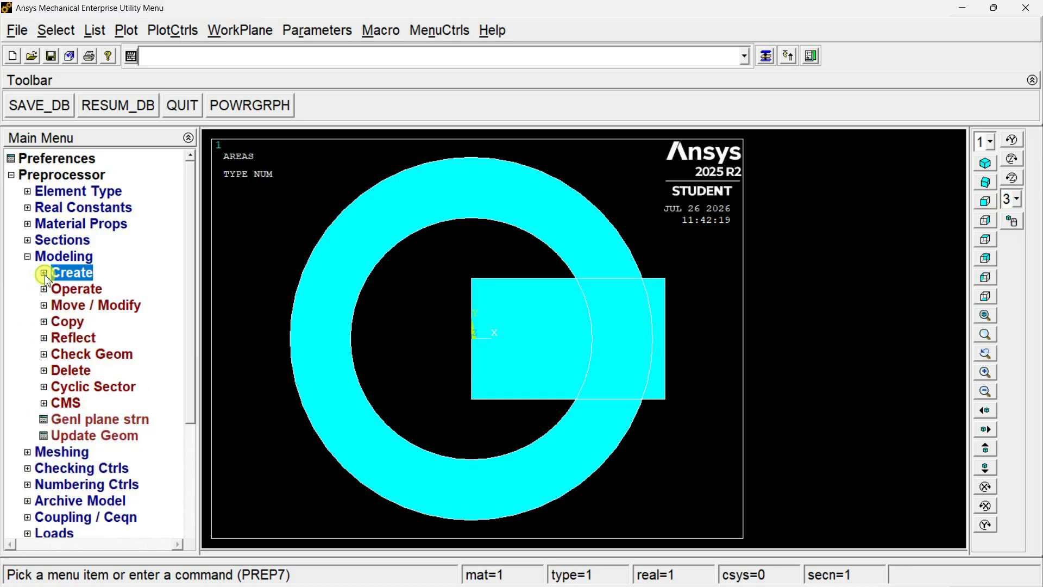
left_click(45, 291)
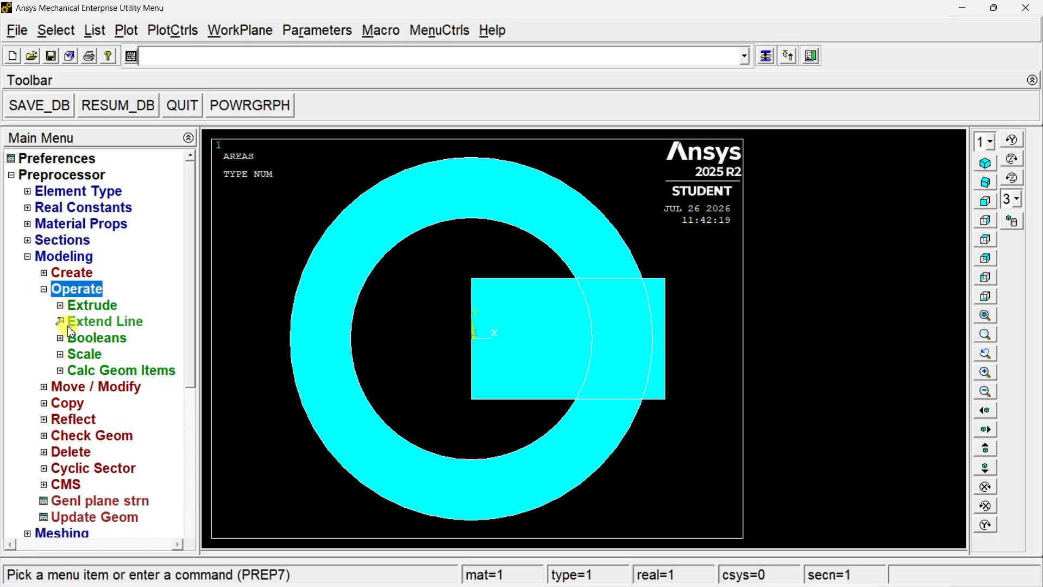
left_click(61, 340)
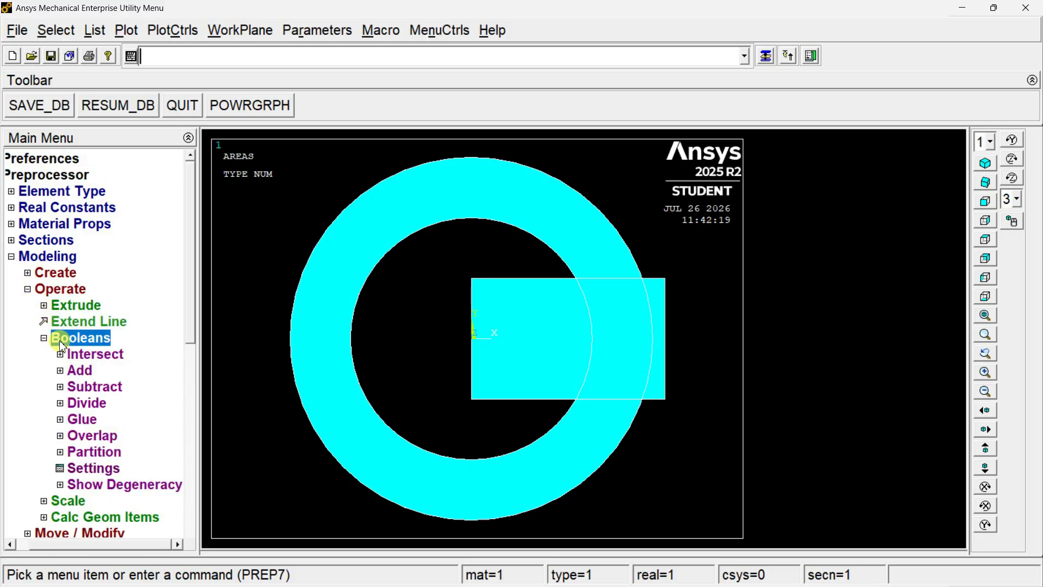
left_click(61, 387)
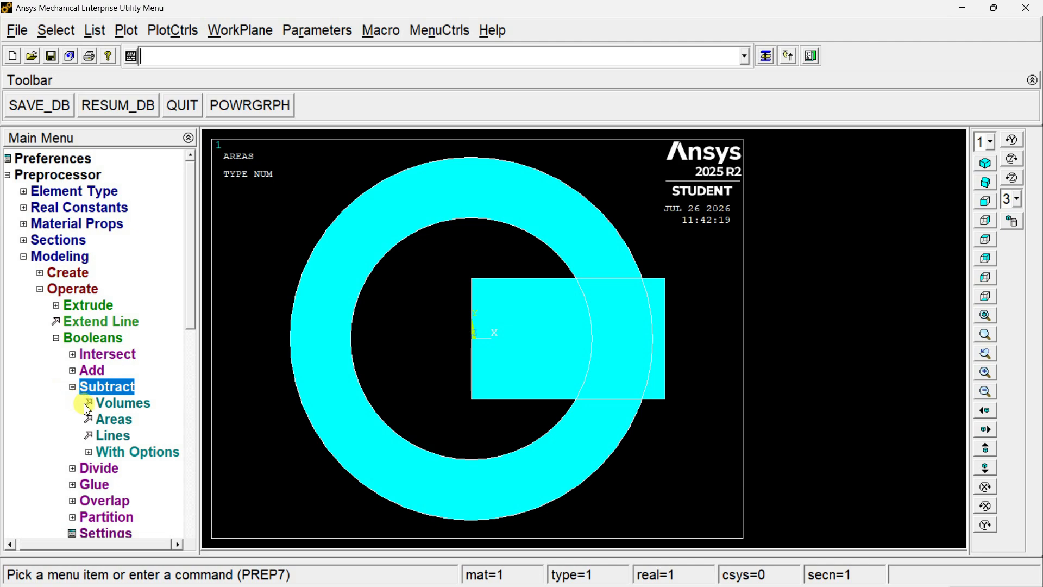
left_click(111, 420)
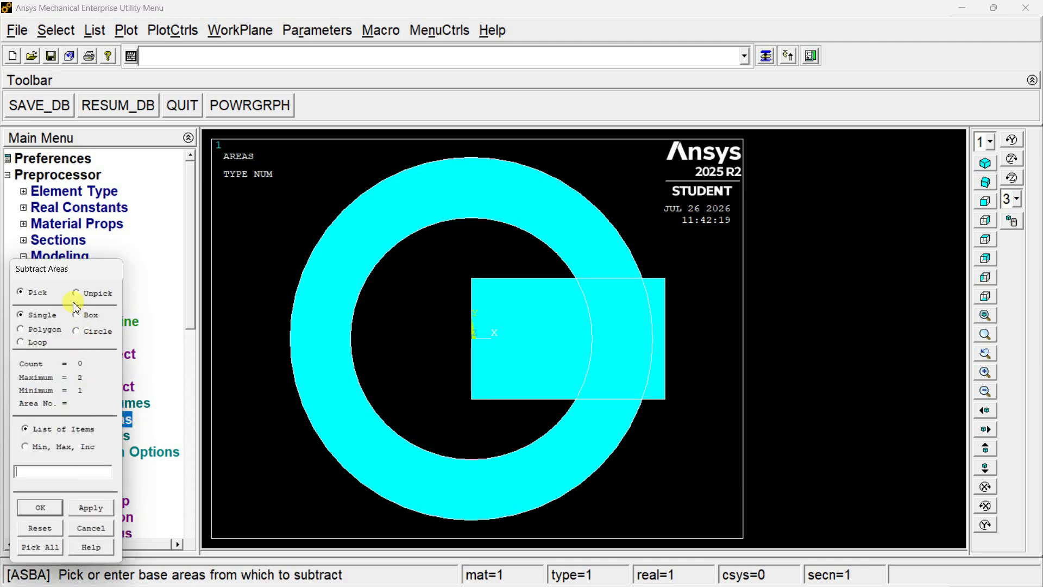
left_click_drag(78, 275, 260, 181)
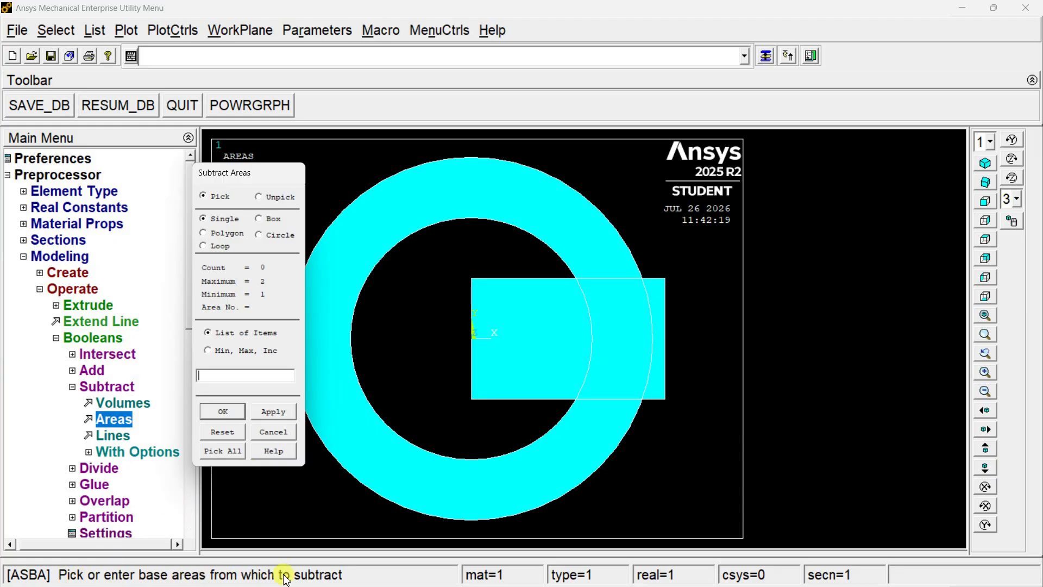
left_click(328, 420)
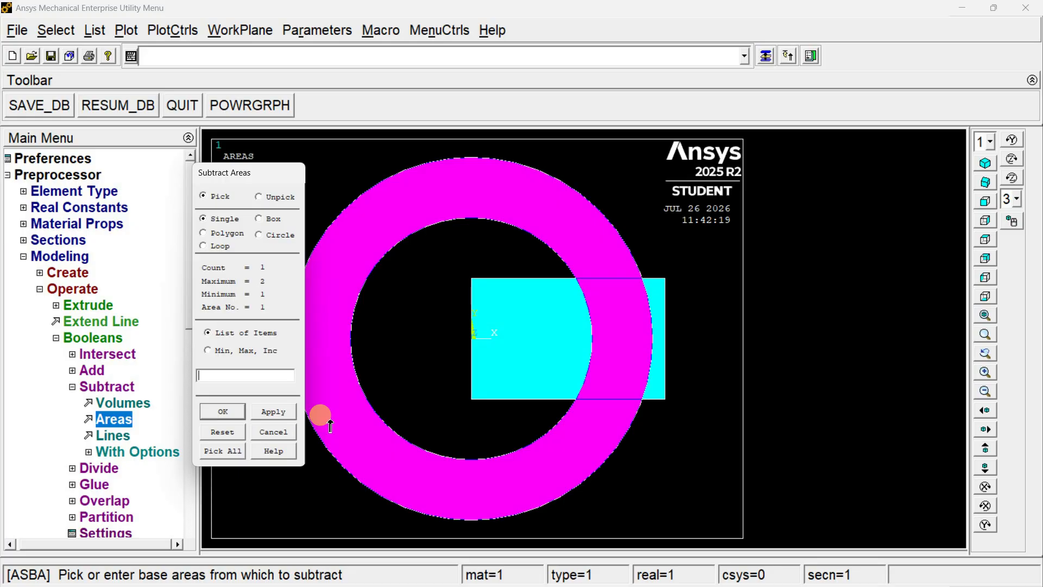
left_click(222, 412)
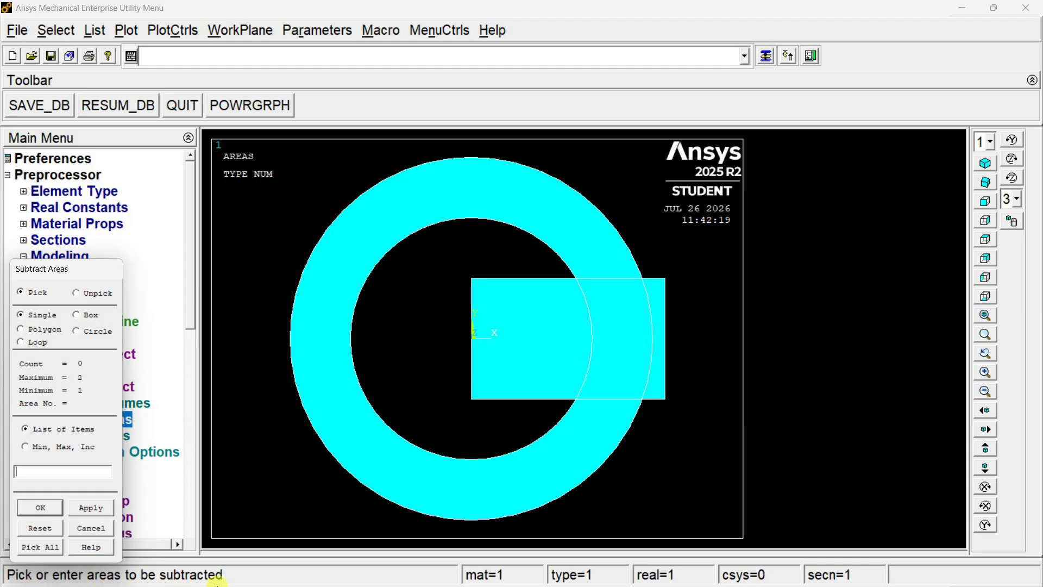
left_click_drag(97, 269, 228, 181)
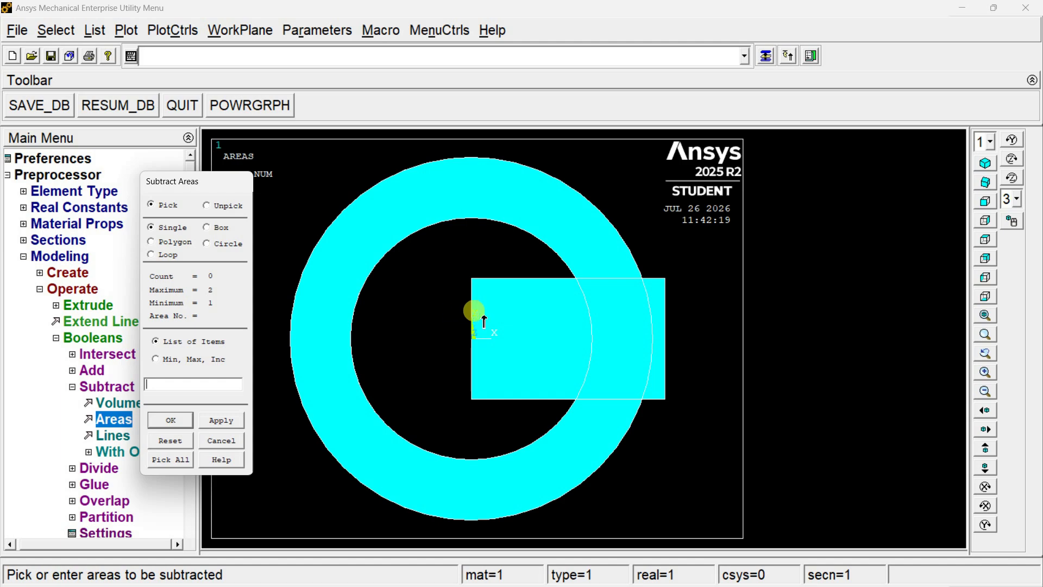
left_click(659, 295)
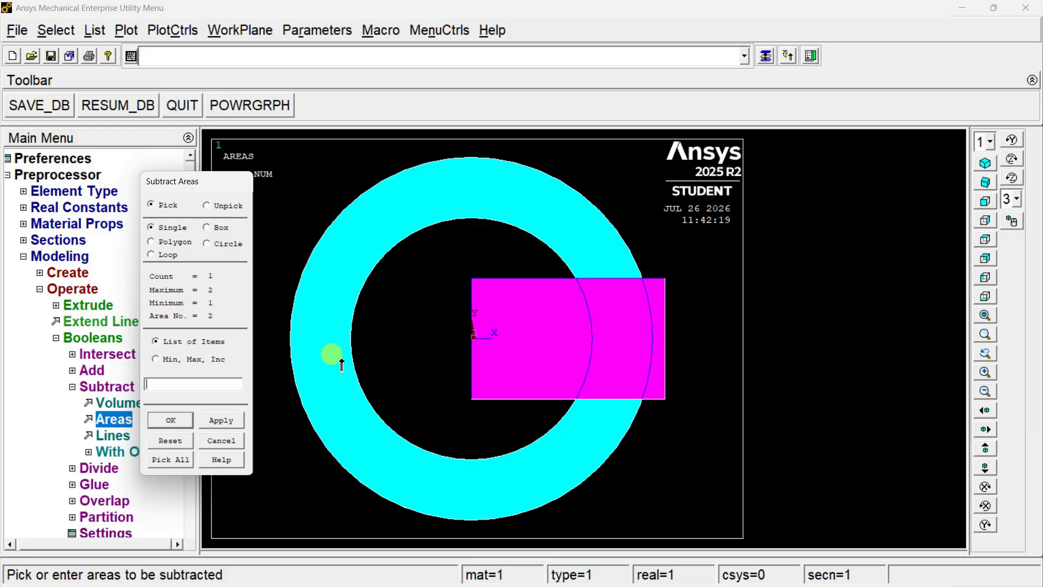
left_click(170, 421)
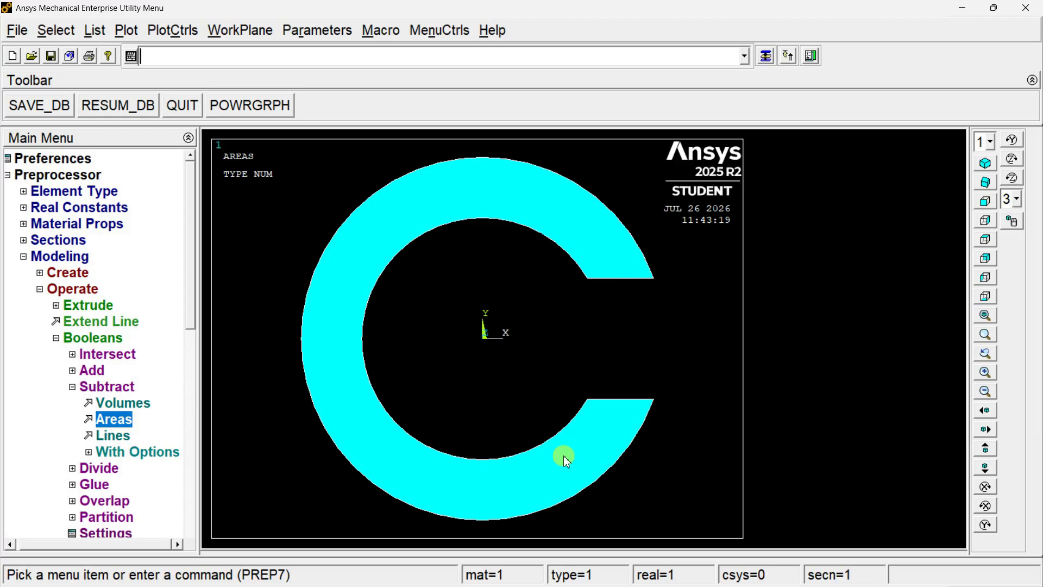
- Set the element edge length on the C-shaped area to 2.5 with the MeshTool's area size control
left_click(72, 388)
left_click(56, 337)
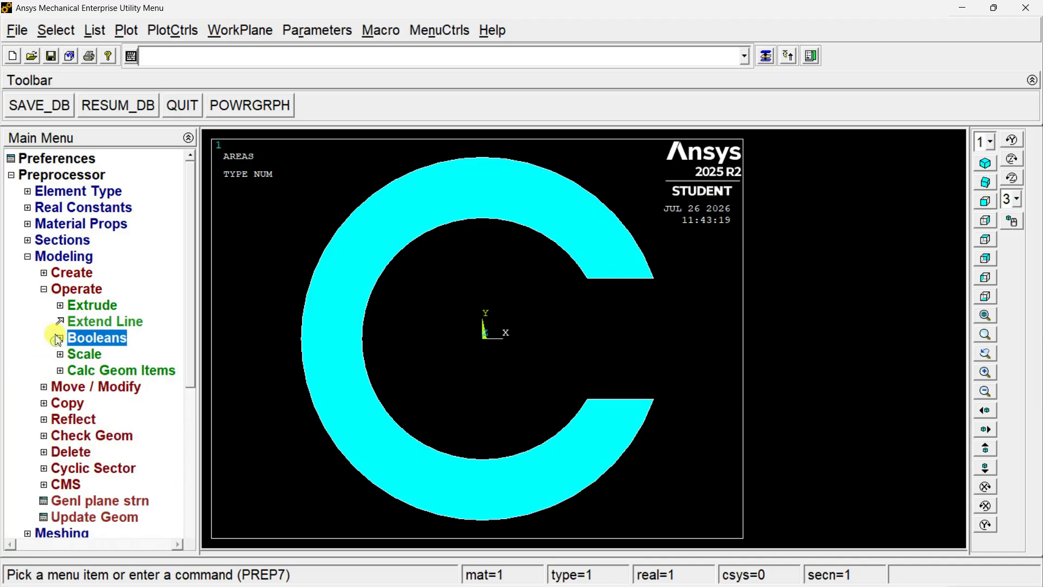
left_click(43, 289)
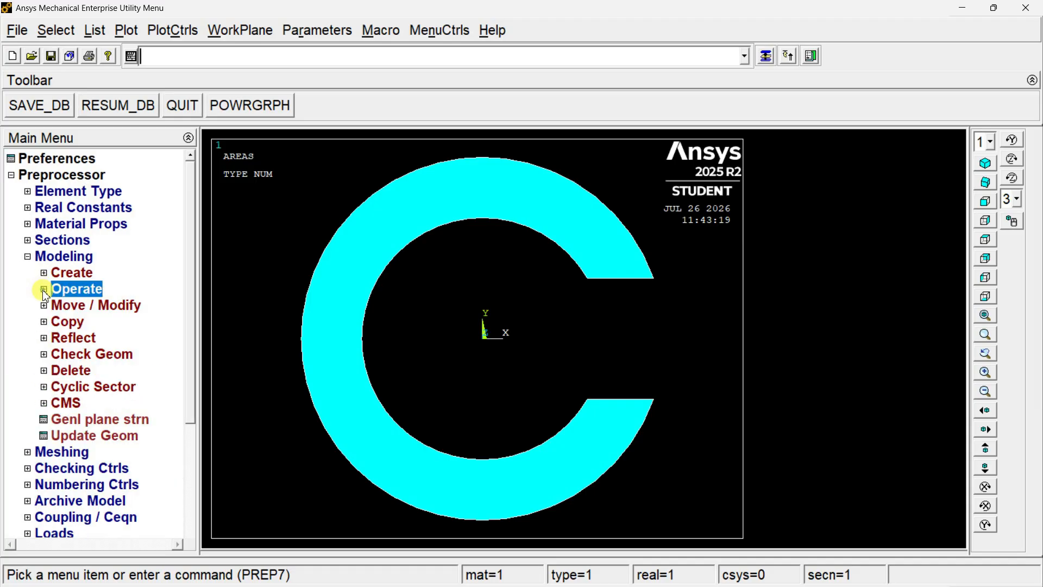
left_click(28, 258)
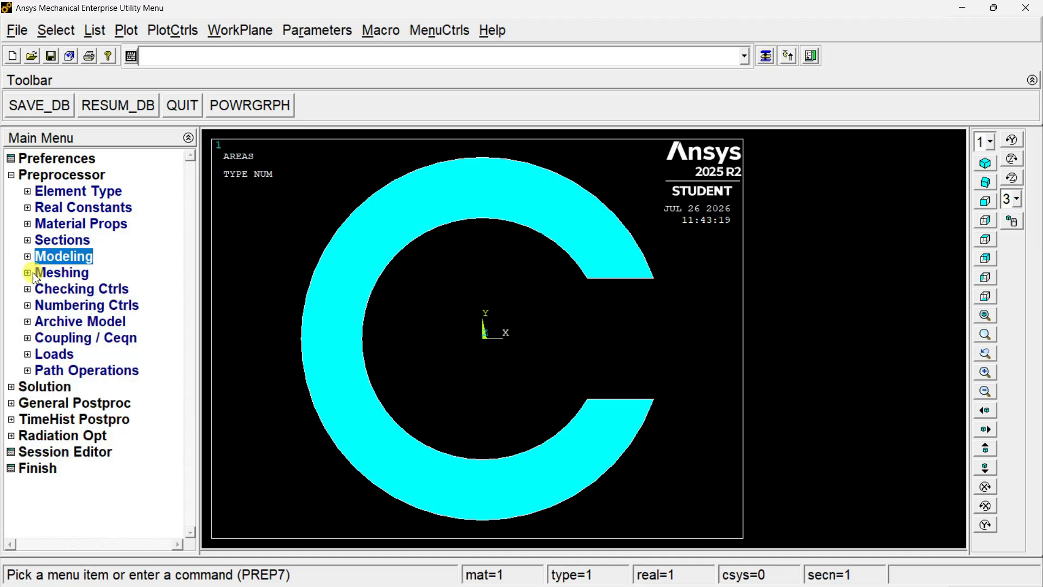
left_click(28, 274)
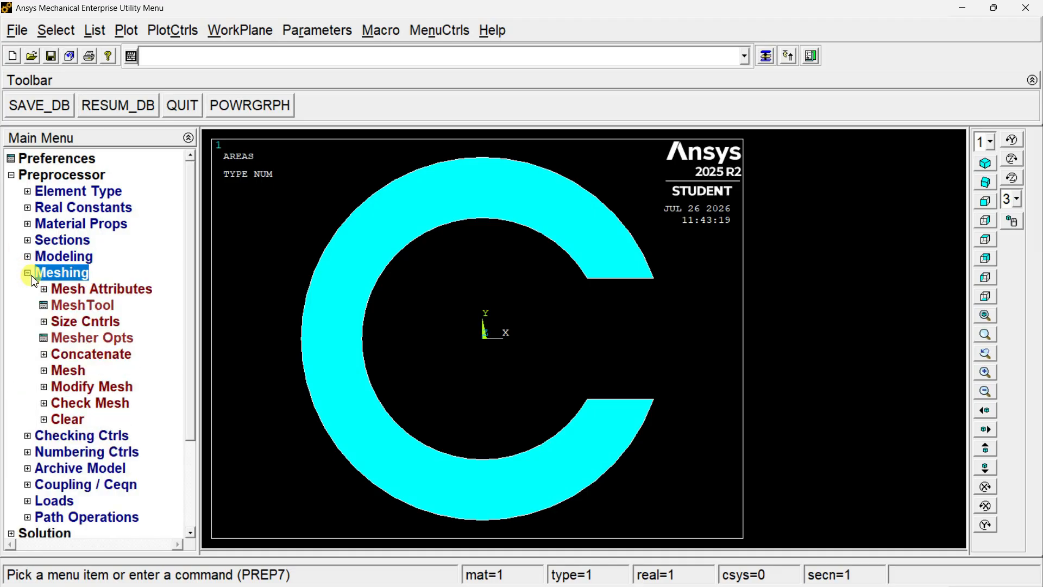
left_click(82, 307)
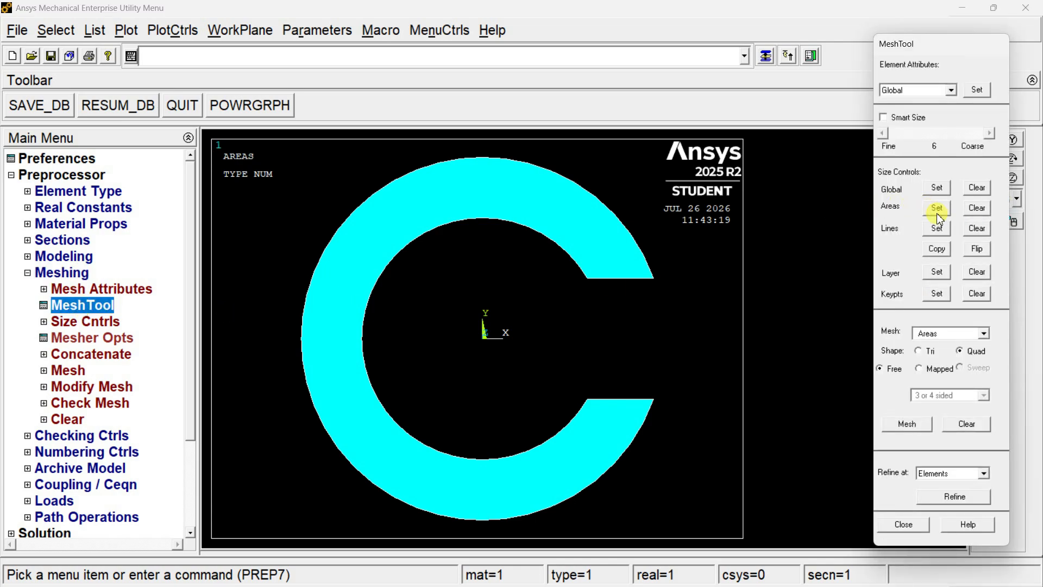
left_click(938, 214)
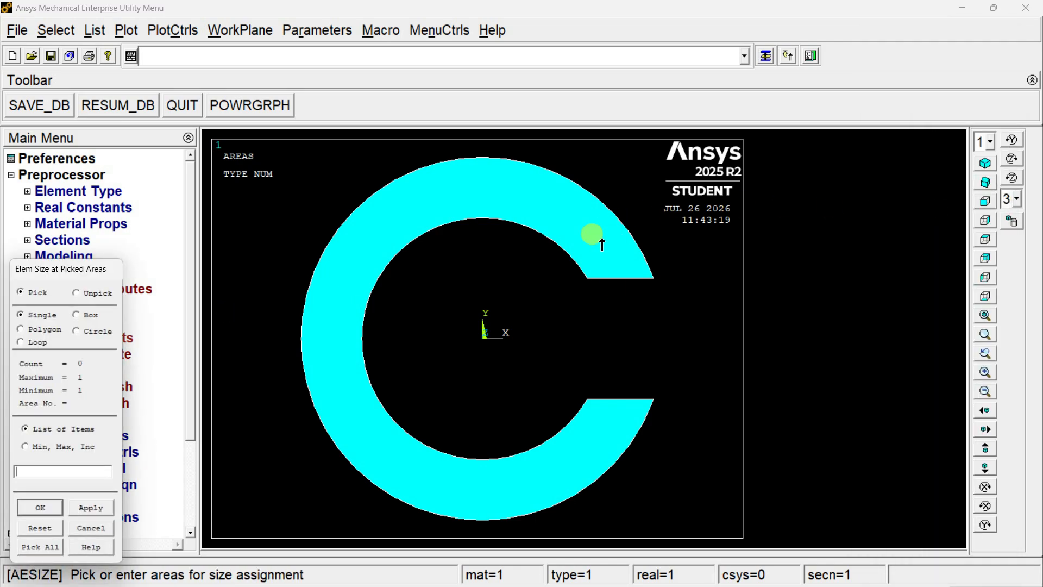
left_click(594, 236)
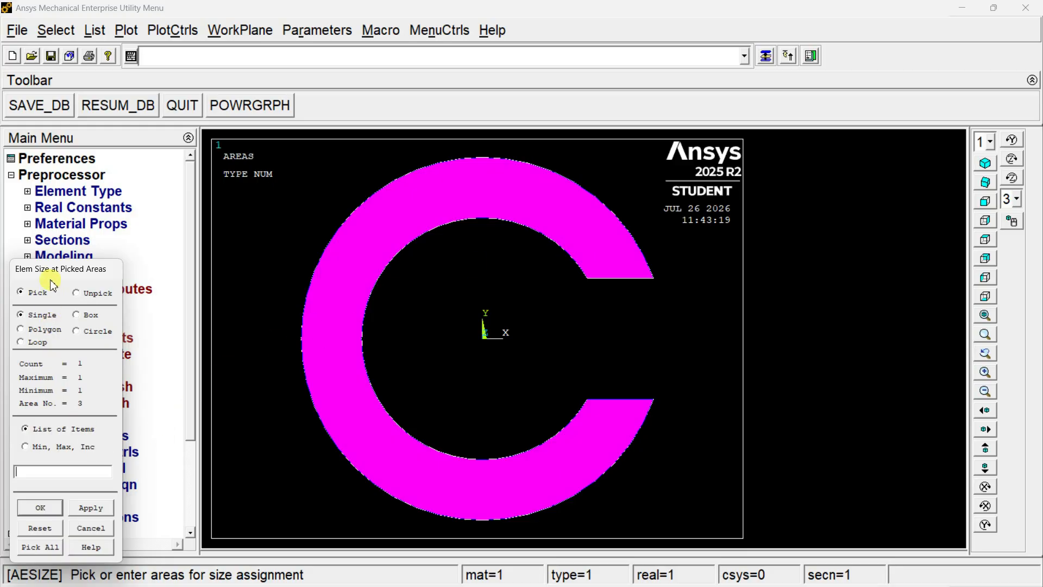
left_click_drag(57, 271, 222, 147)
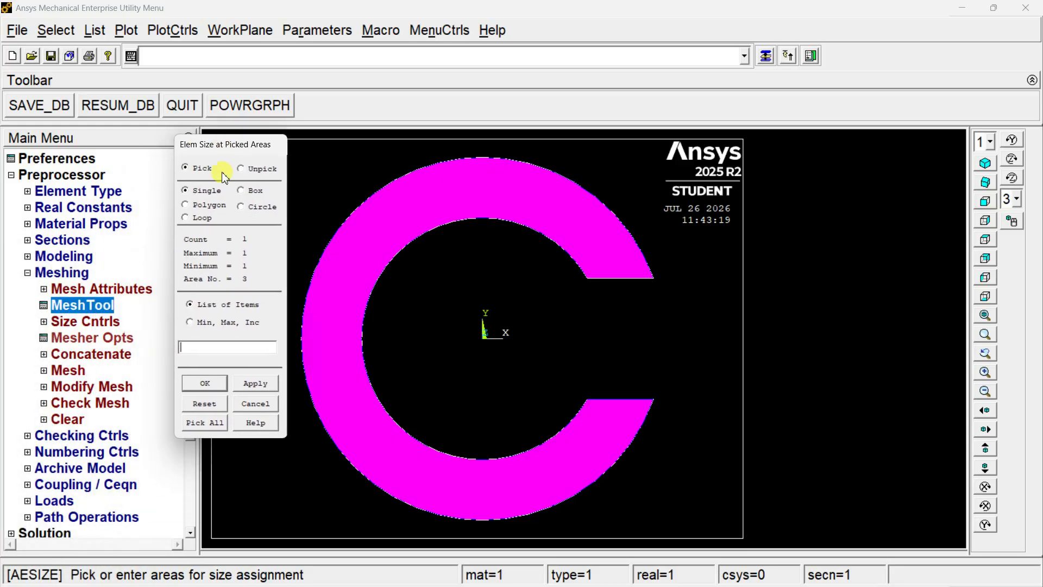
left_click(215, 385)
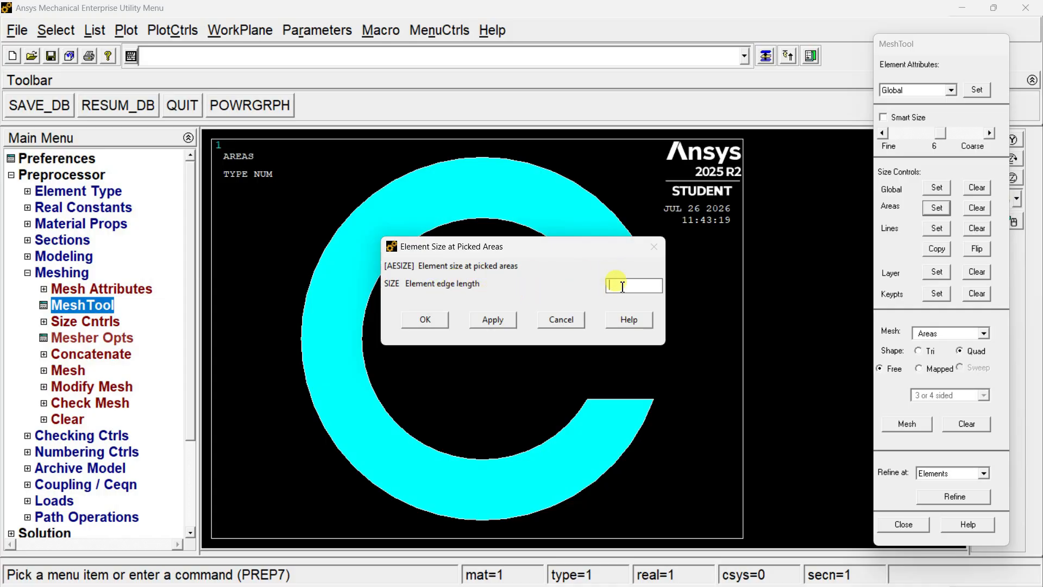
type("2.5")
left_click(433, 323)
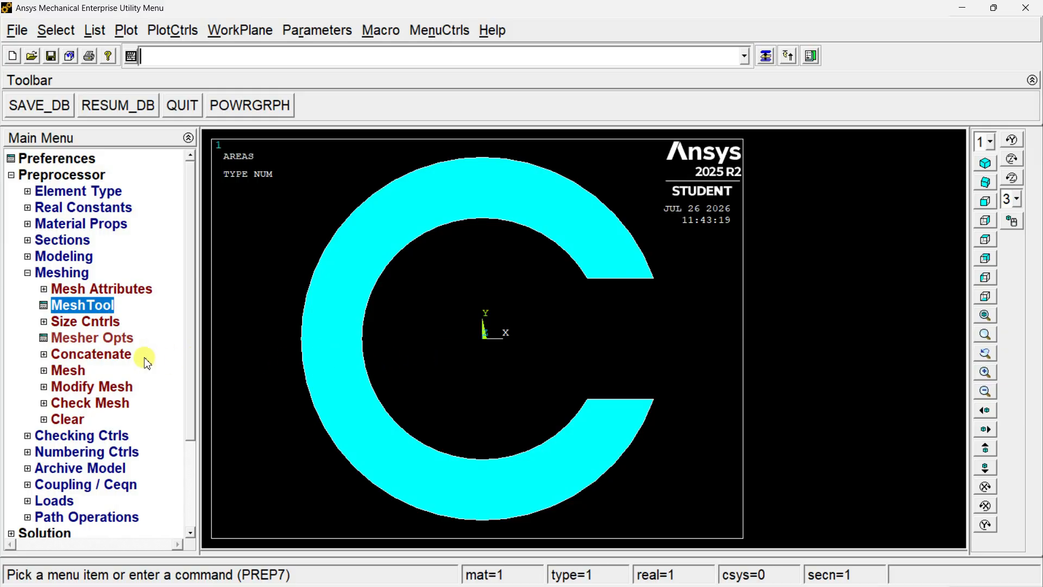
- Mesh the C-shaped area with free quad elements using the MeshTool
left_click(83, 306)
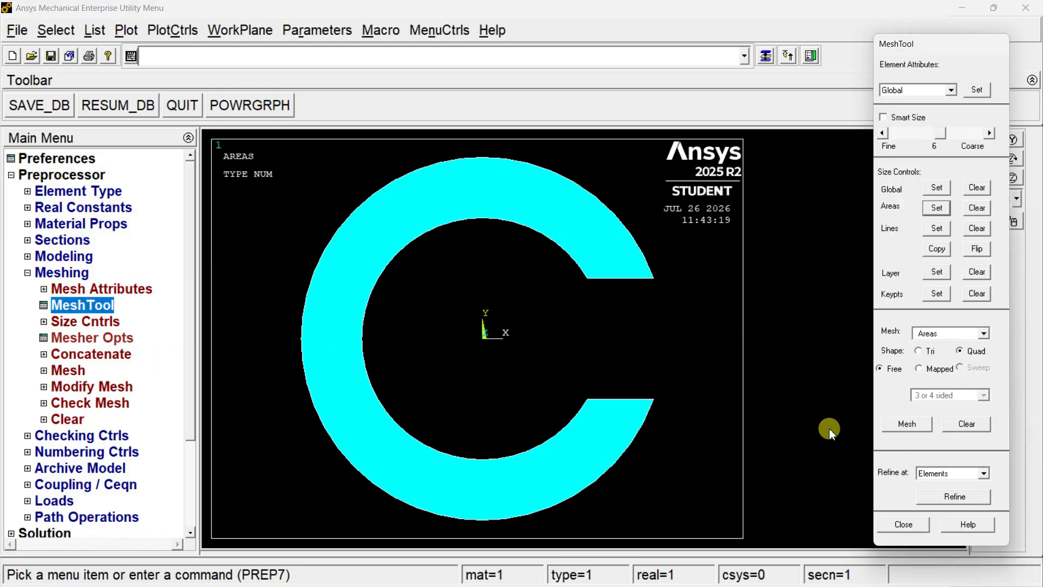
left_click(899, 430)
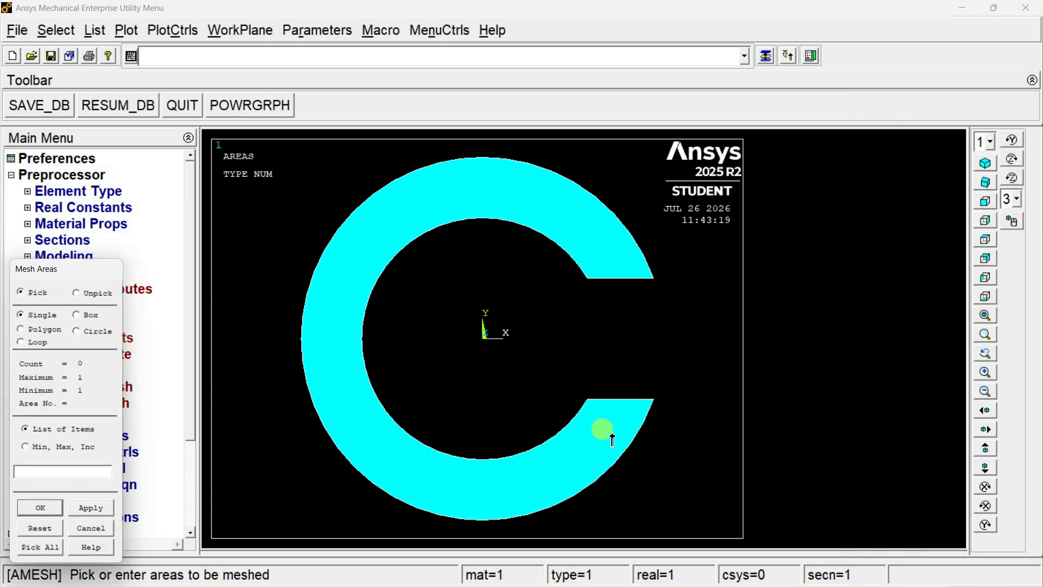
left_click(388, 452)
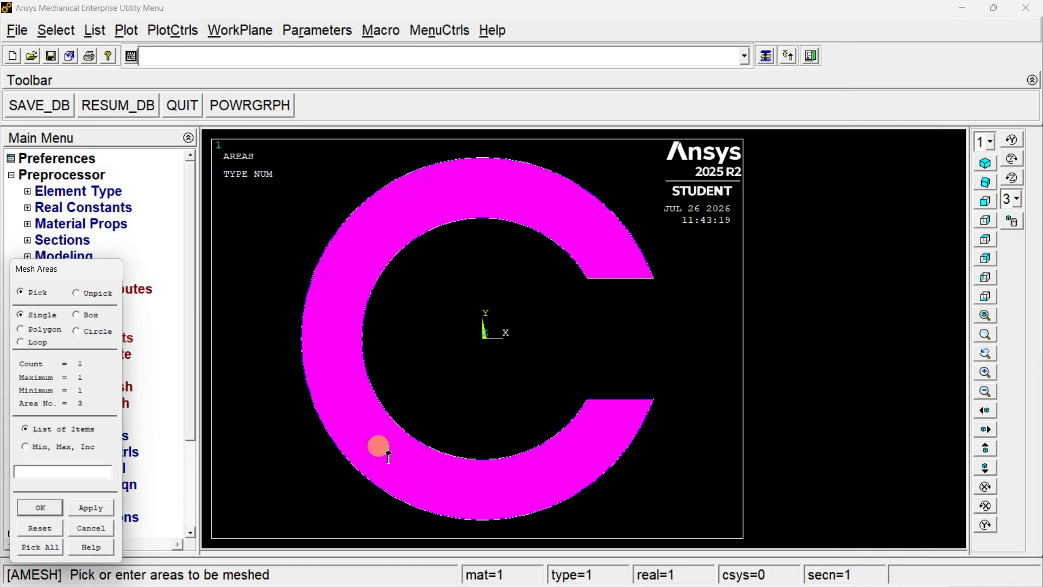
left_click(33, 509)
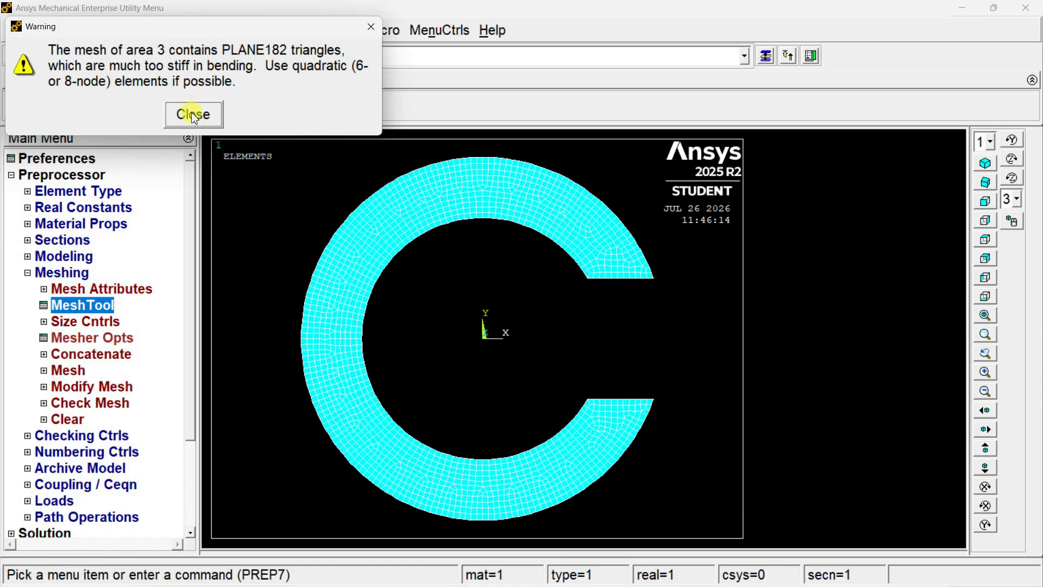
left_click(193, 115)
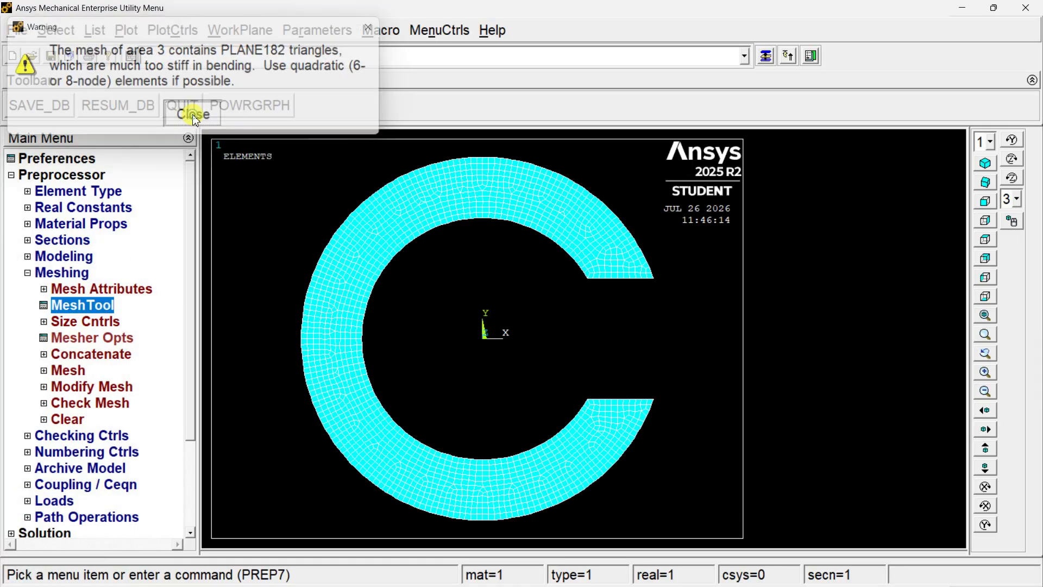
- Constrain all degrees of freedom on the horizontal line of the clamp's lower jaw with a displacement value of 0
left_click(27, 274)
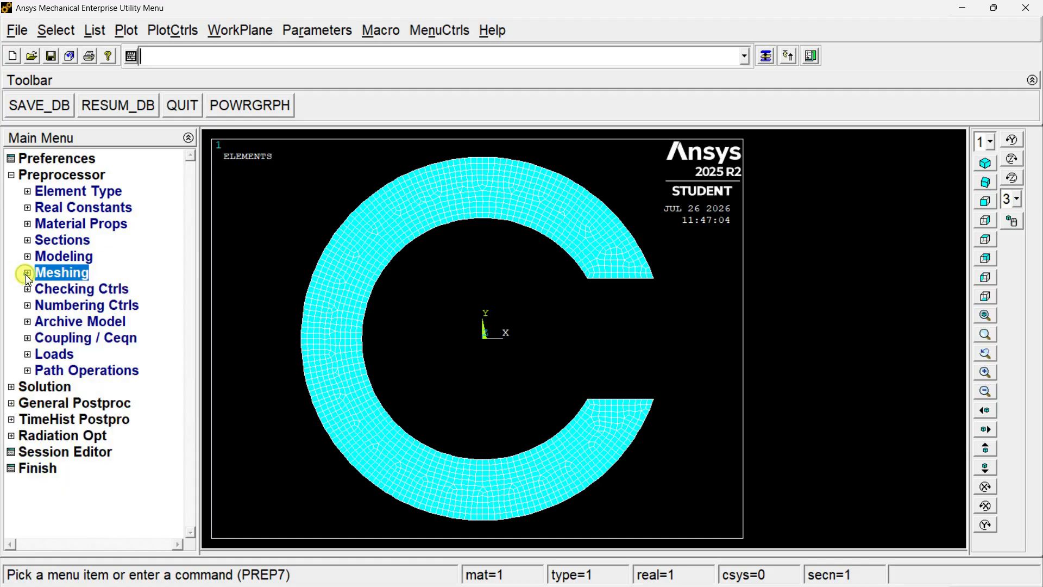
left_click(12, 388)
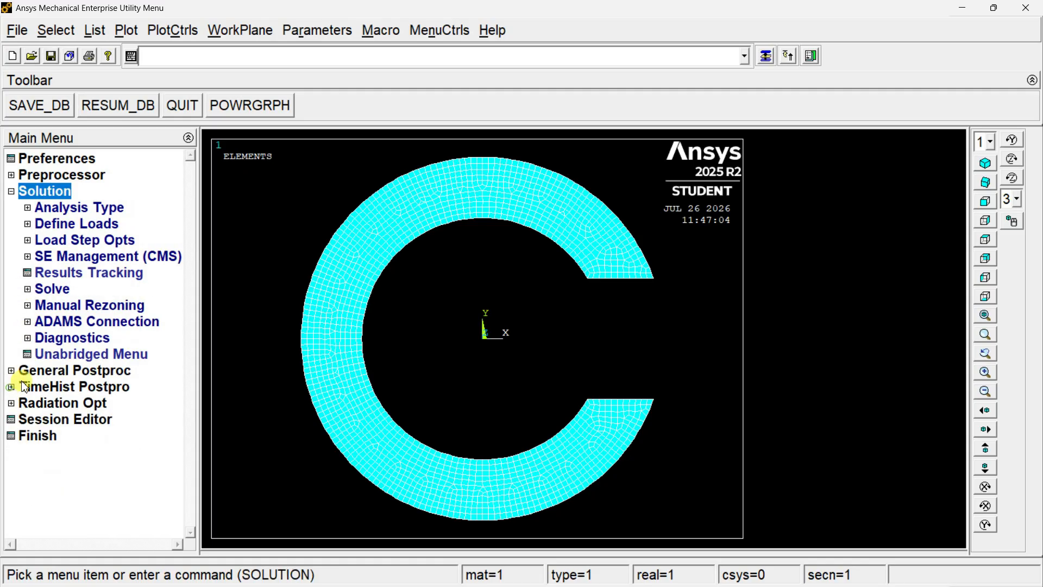
left_click(58, 226)
left_click(58, 253)
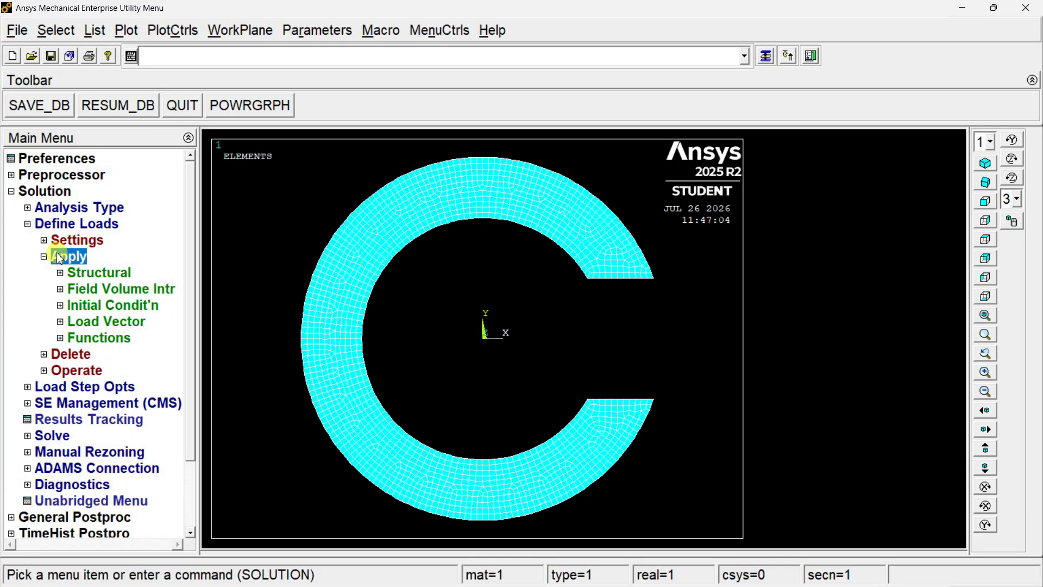
left_click(83, 276)
left_click(80, 289)
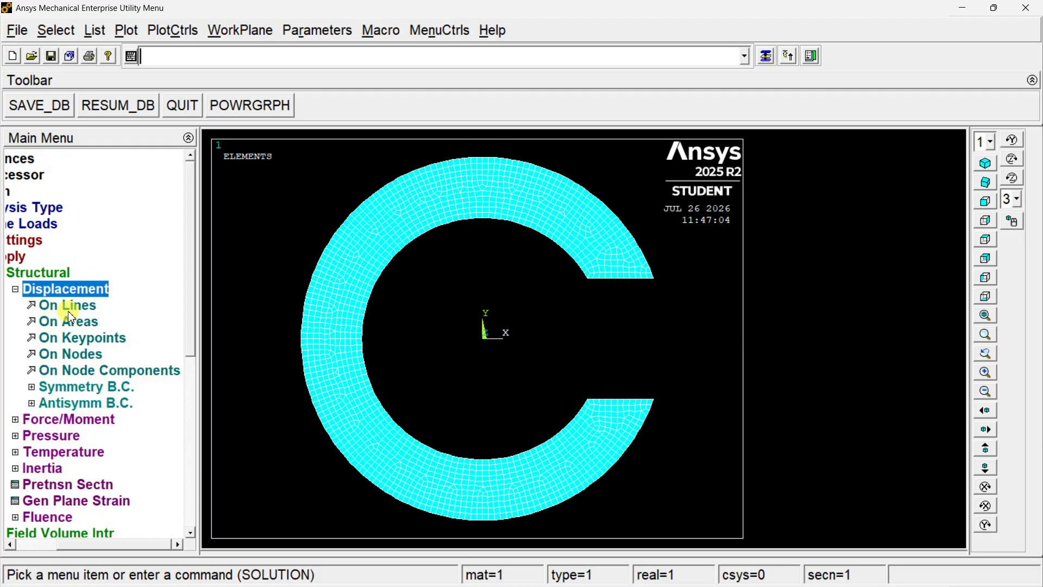
left_click(69, 308)
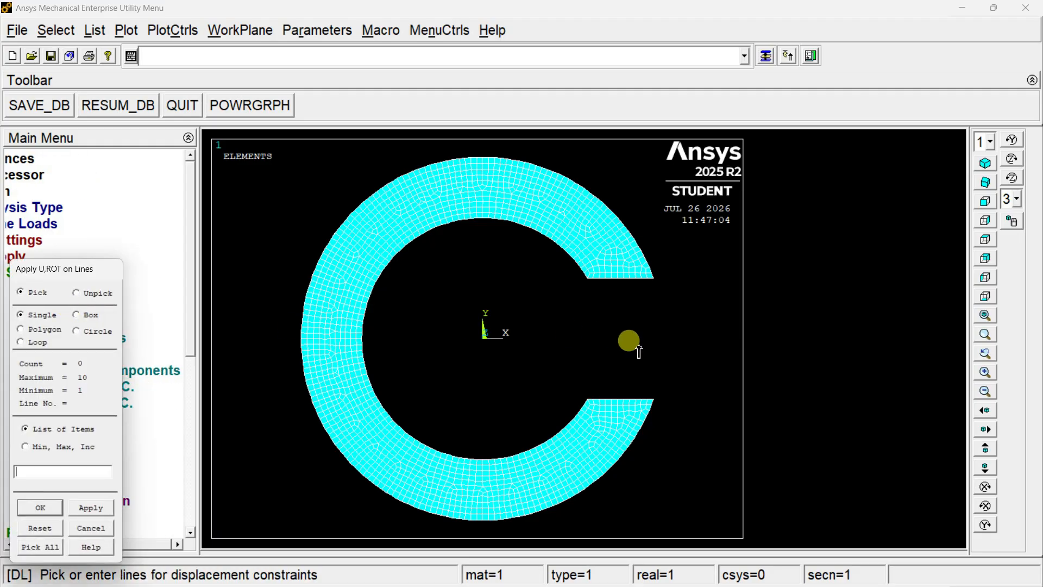
left_click(619, 402)
left_click_drag(88, 269, 159, 184)
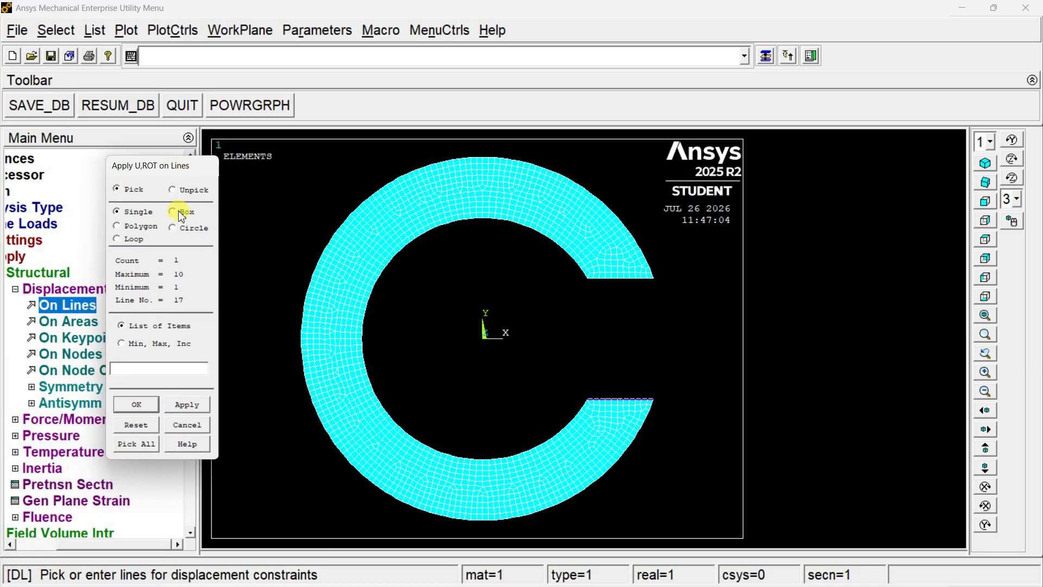
left_click(150, 408)
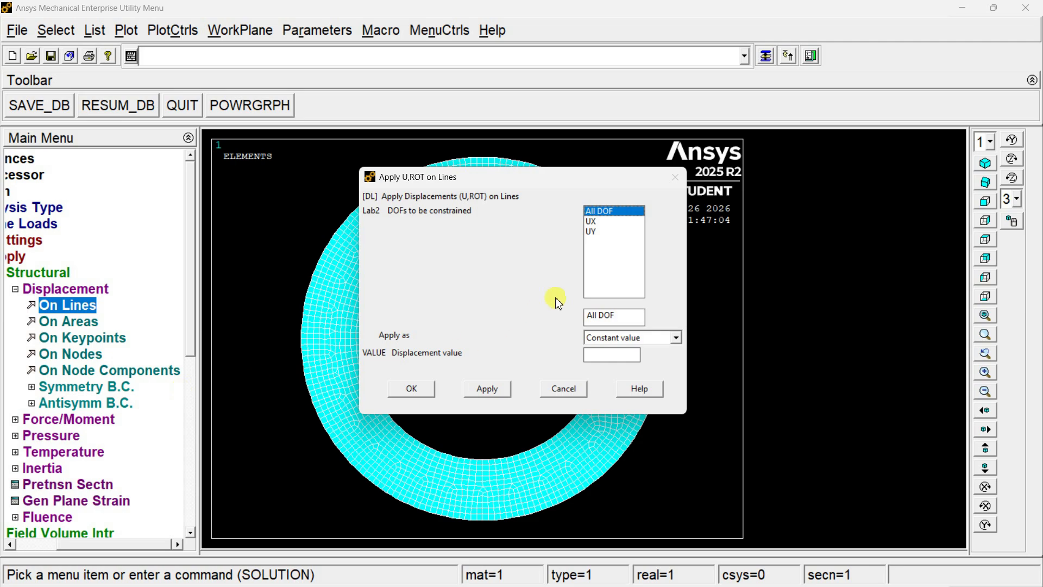
left_click(604, 362)
type("0")
left_click(415, 390)
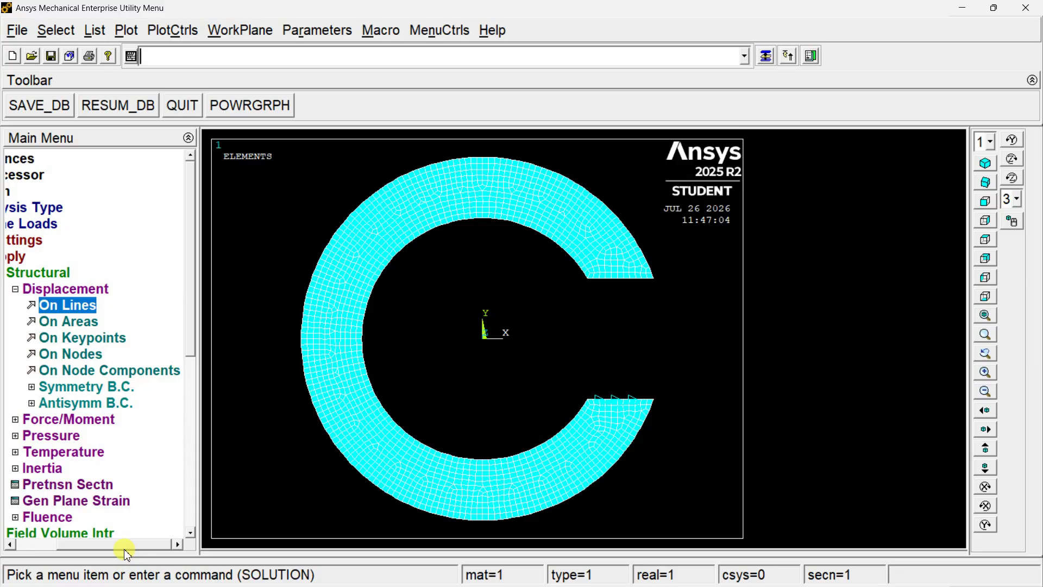
- Apply a constant pressure of 100 on the horizontal line of the clamp's upper jaw
left_click_drag(122, 545, 100, 546)
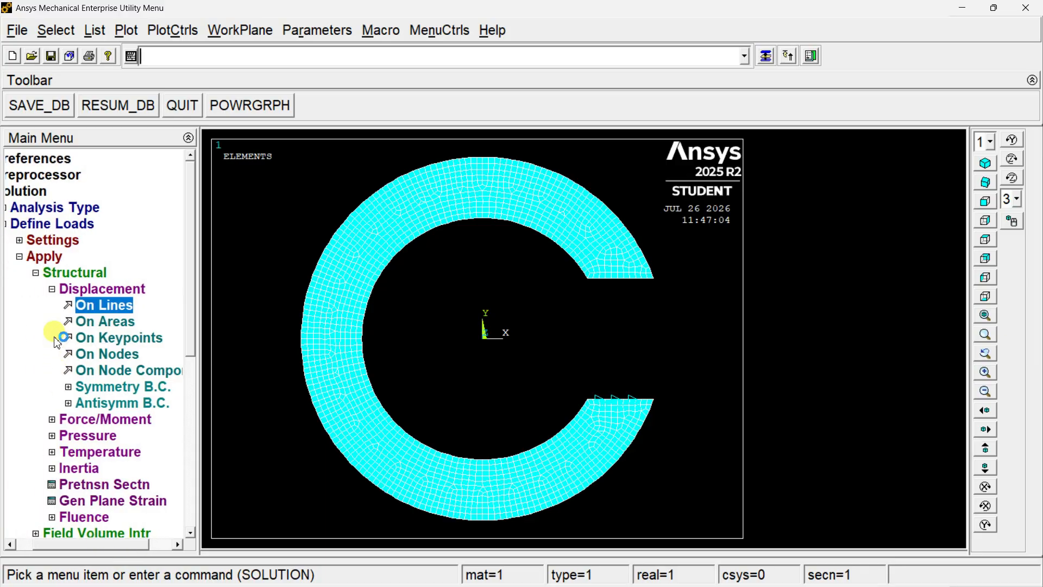
left_click(52, 290)
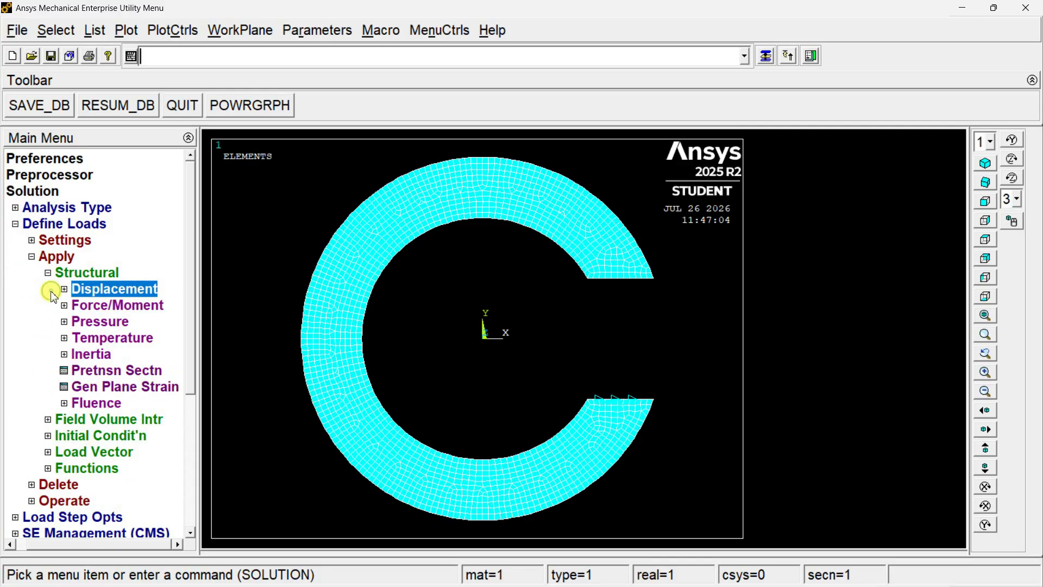
left_click(91, 323)
left_click(82, 343)
left_click(602, 278)
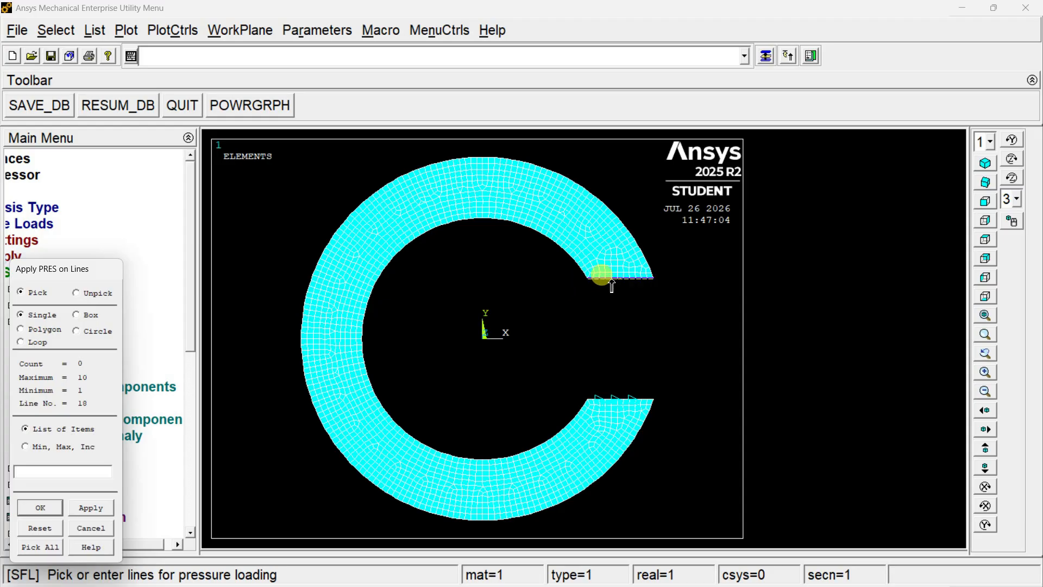
left_click(40, 508)
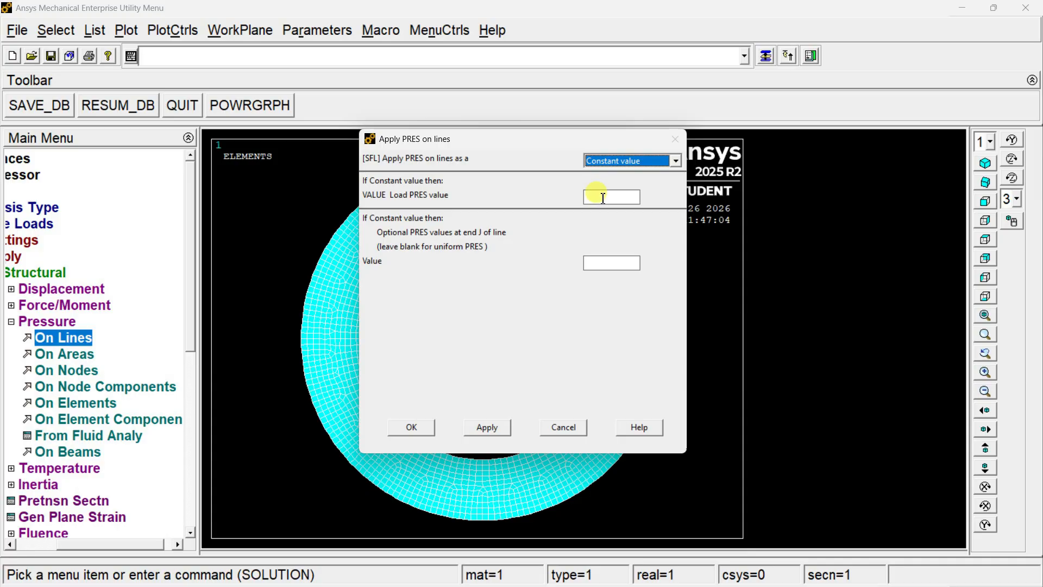
left_click(601, 200)
type("100")
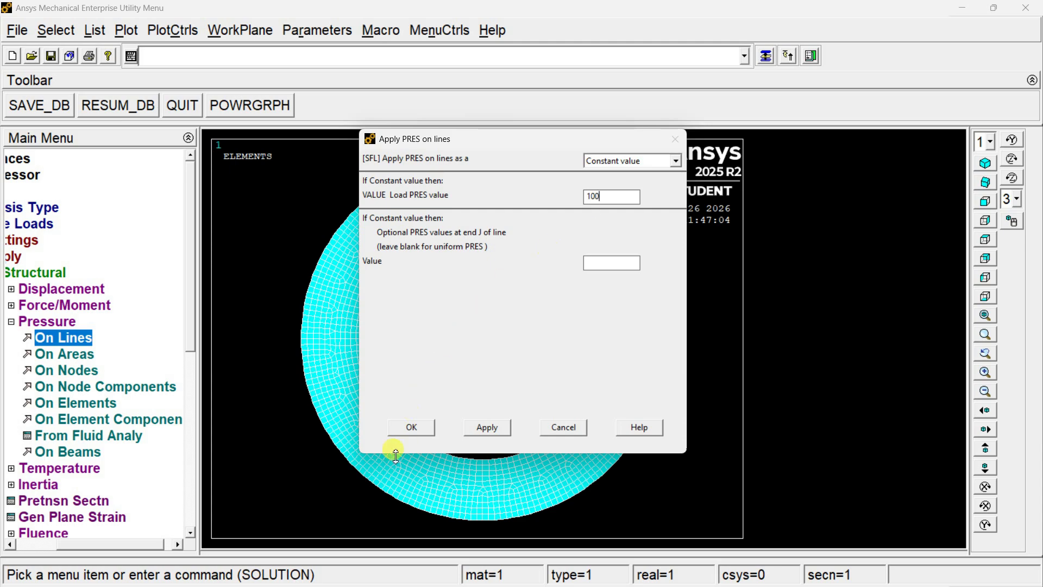
left_click(412, 428)
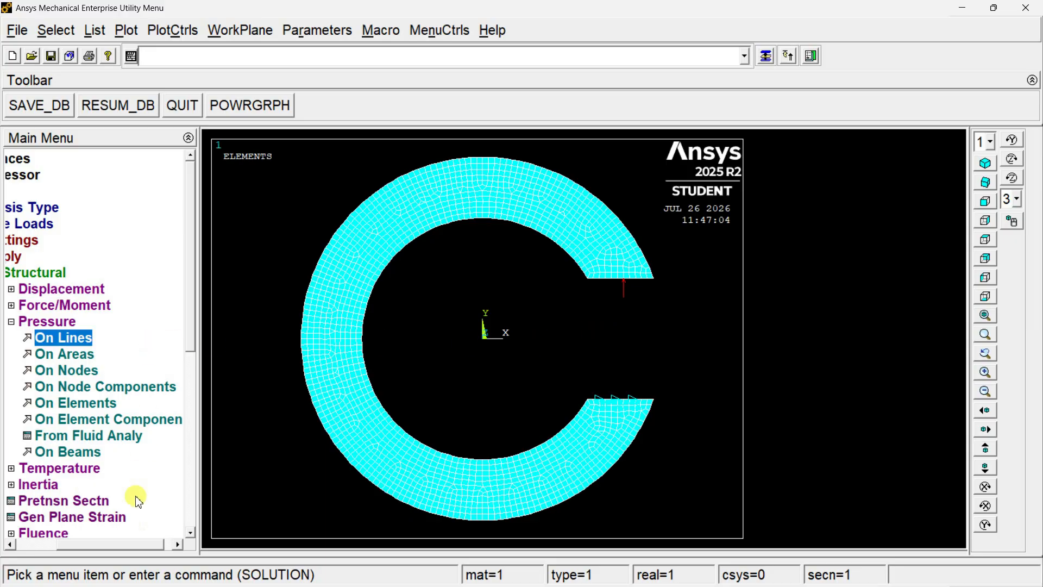
- Solve the current load step and dismiss the completion note and the solution status listing
left_click_drag(130, 545, 84, 545)
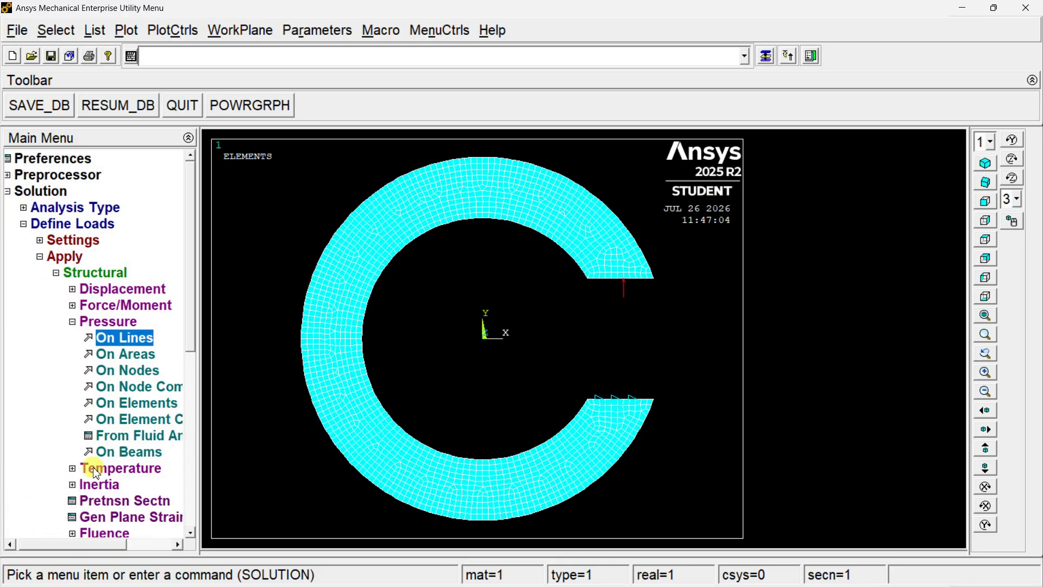
scroll(106, 318, "down", 1)
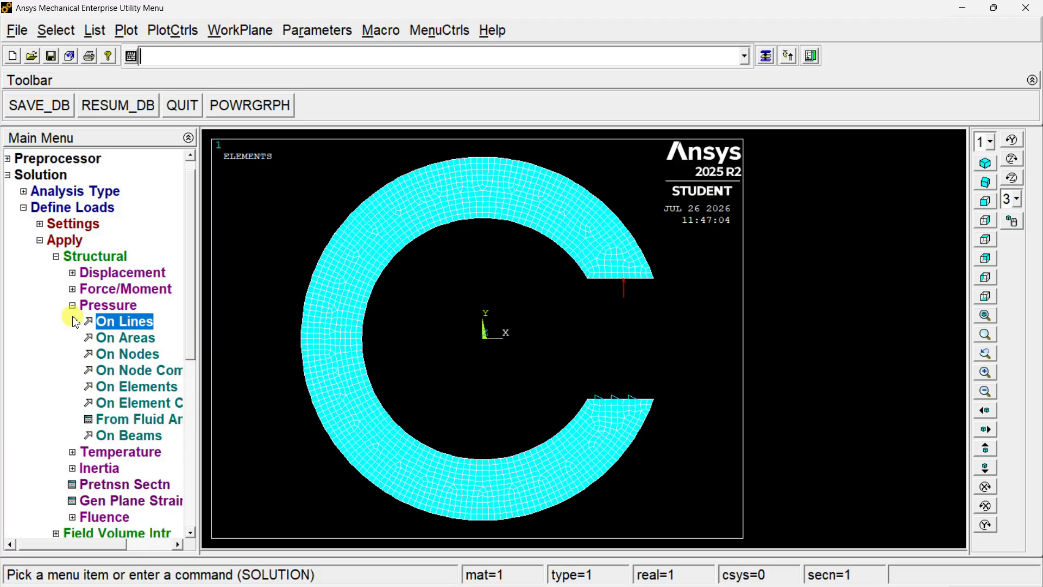
left_click(56, 256)
left_click(41, 240)
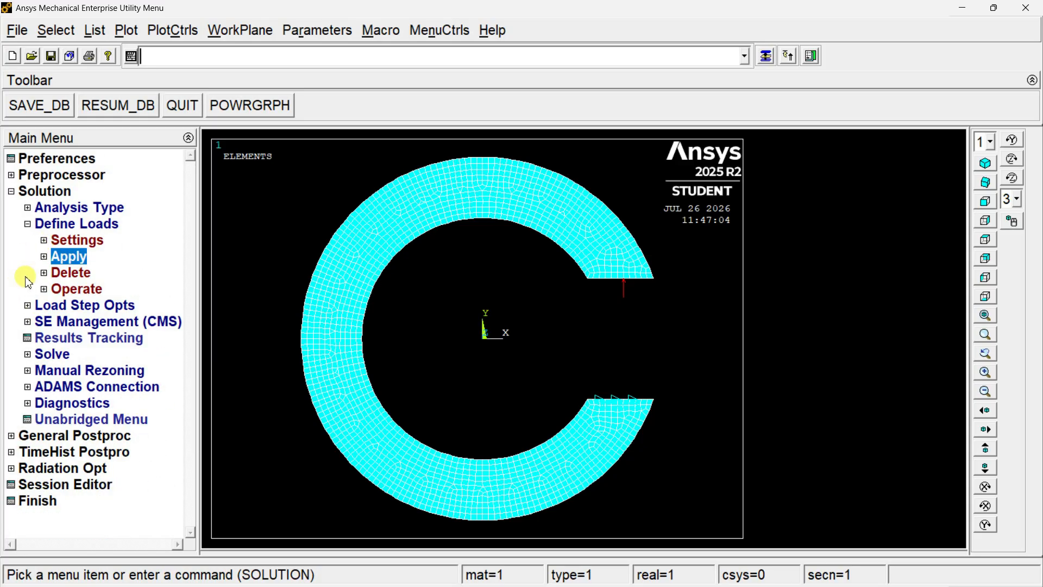
left_click(34, 355)
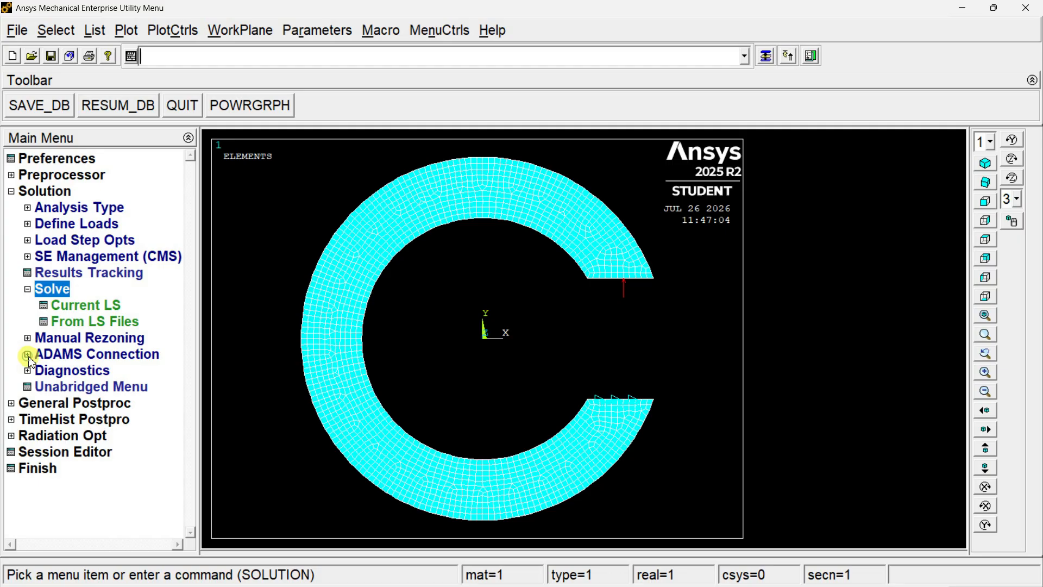
left_click(82, 306)
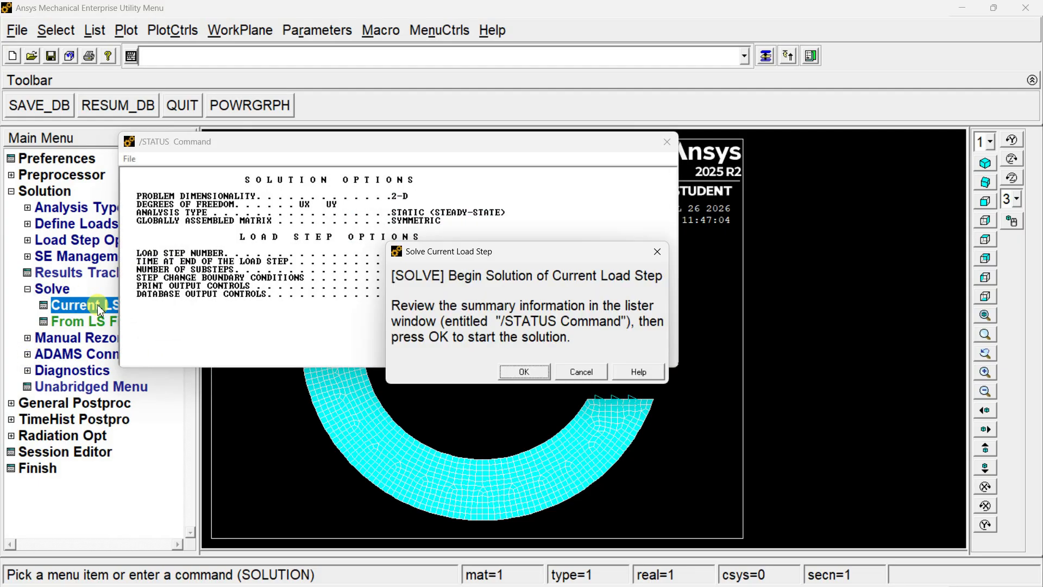
left_click(525, 372)
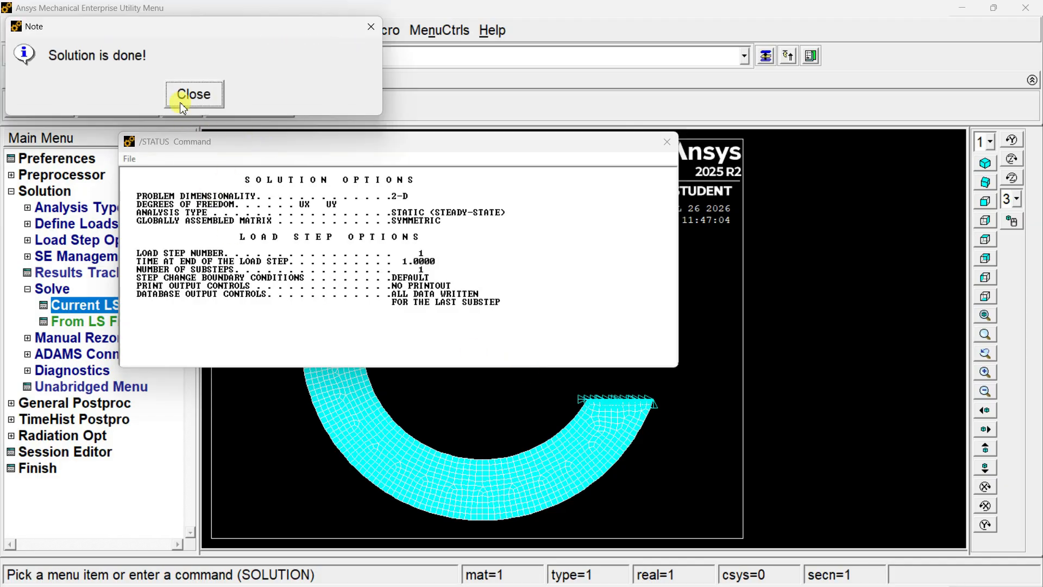
left_click(184, 103)
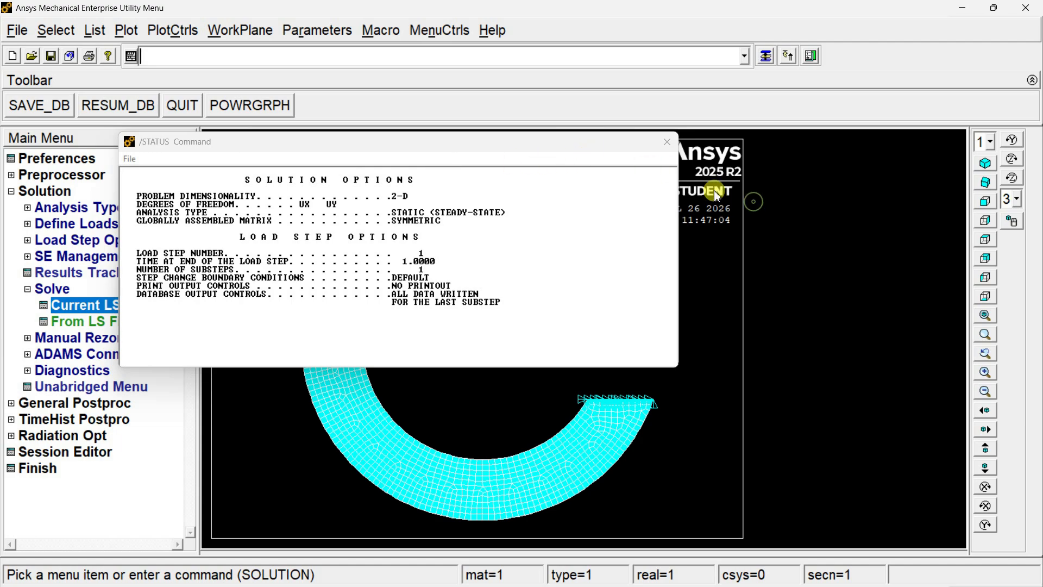
left_click(666, 143)
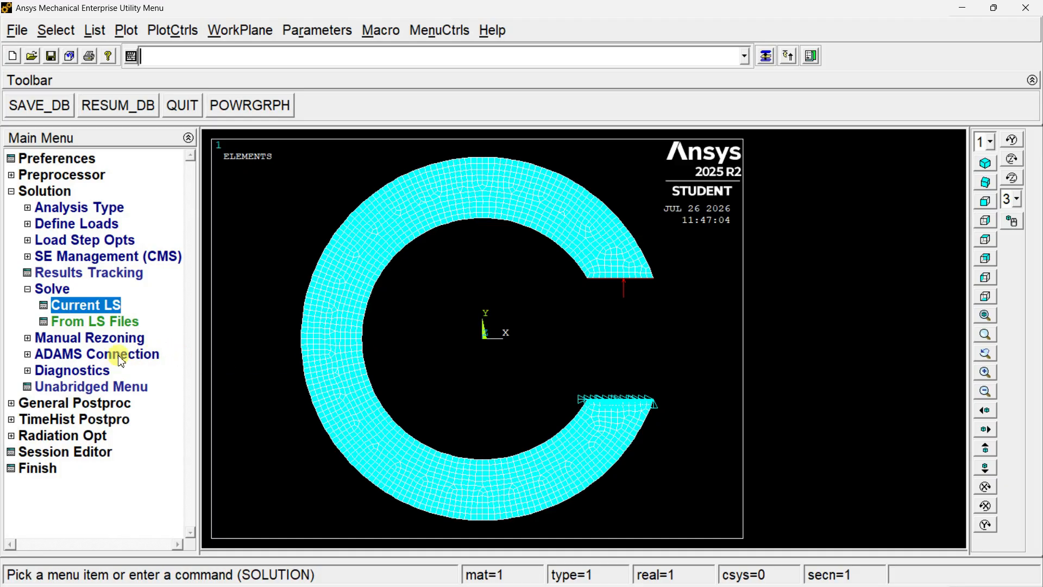
- Plot the deformed shape of the solved clamp in the general postprocessor
left_click(13, 405)
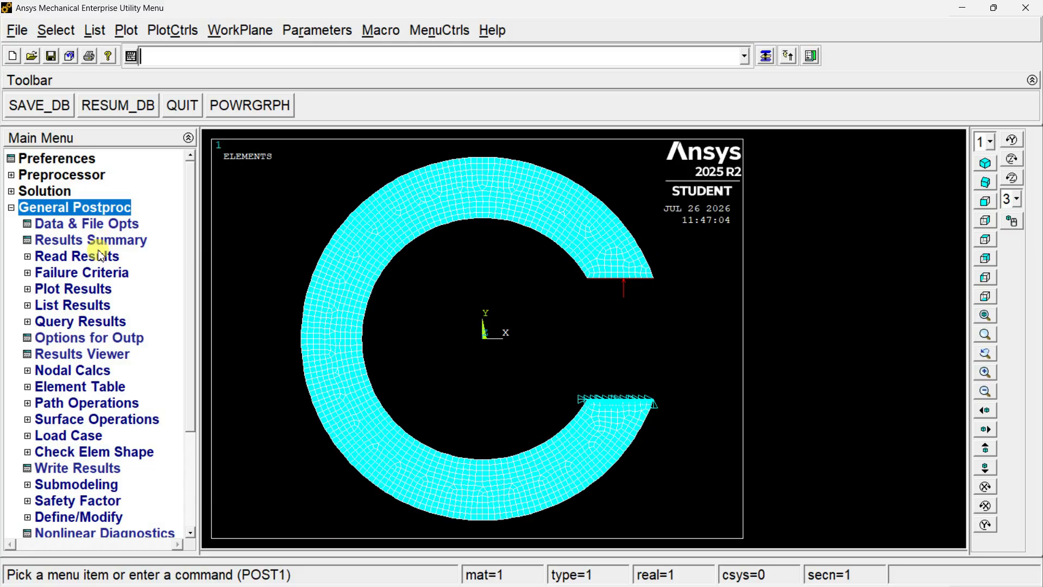
left_click(95, 258)
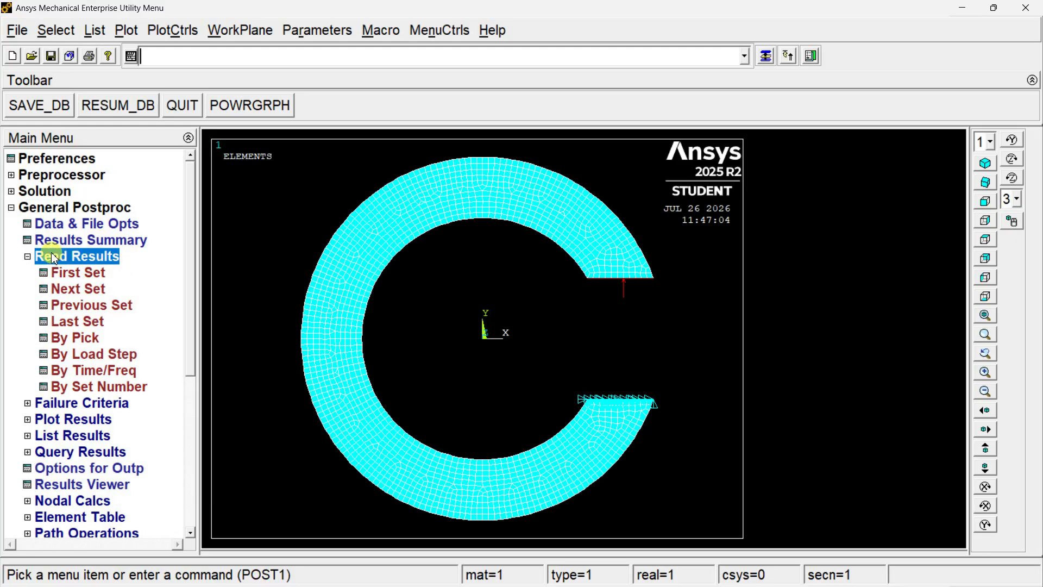
left_click(27, 257)
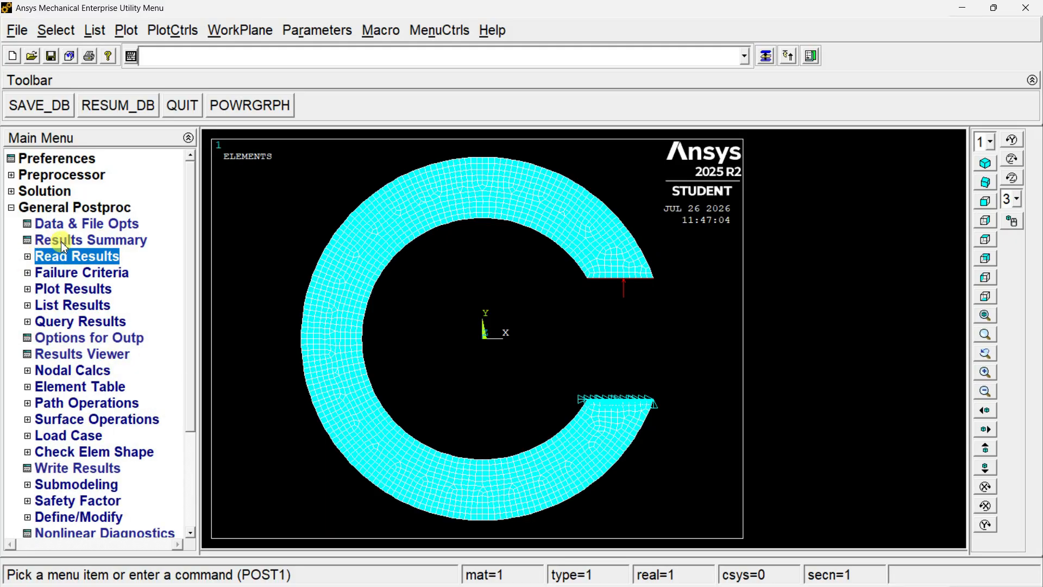
left_click(57, 289)
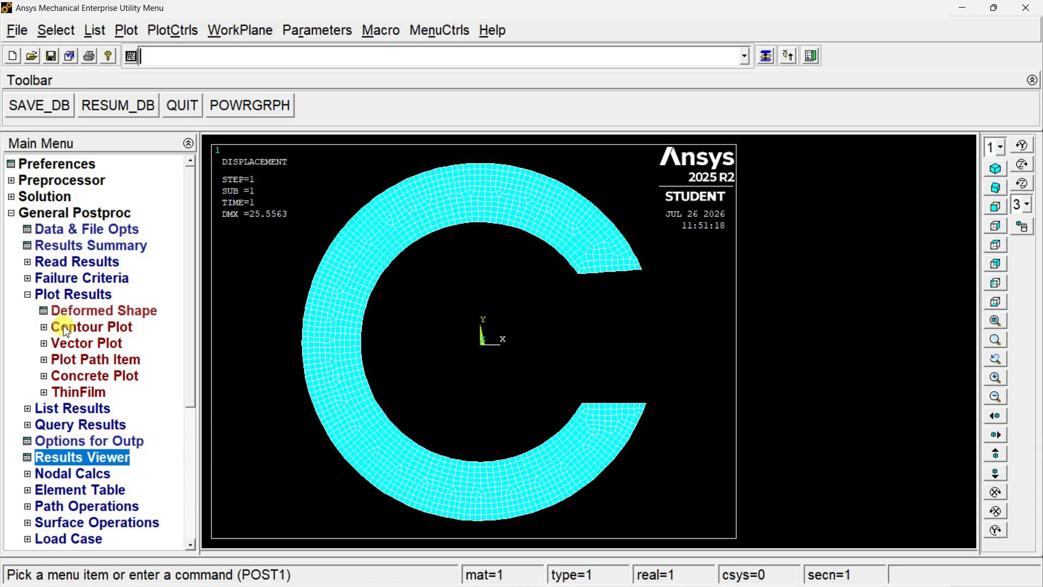
- Plot the nodal solution contour of the displacement vector sum, showing the deformed shape only
left_click(66, 327)
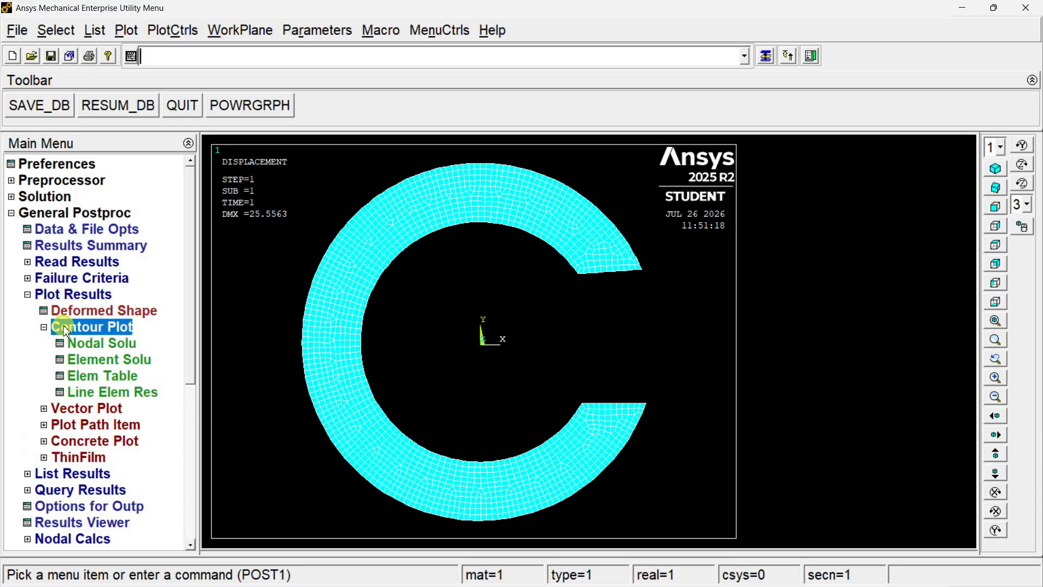
left_click(89, 344)
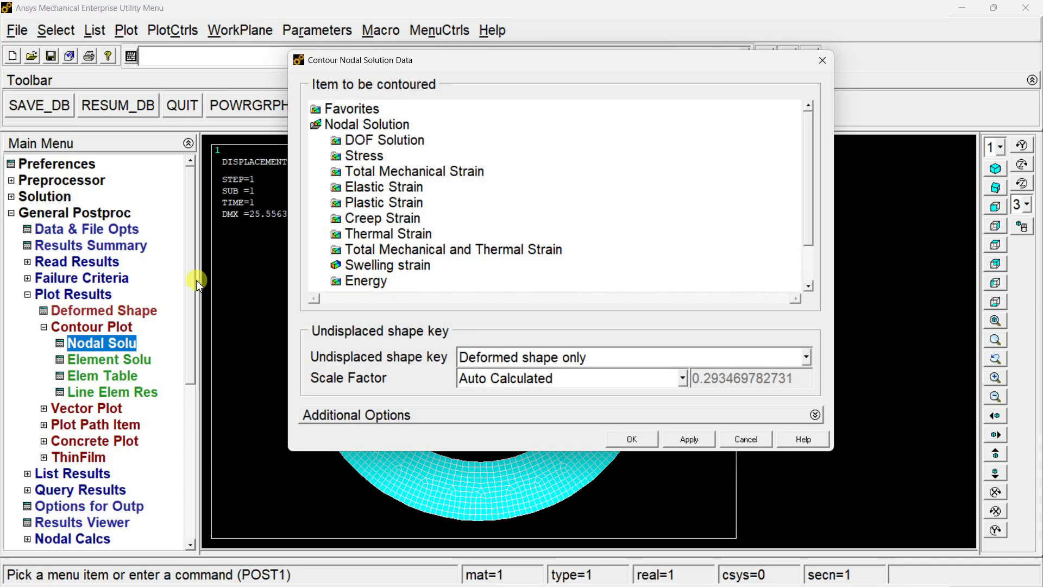
double_click(380, 140)
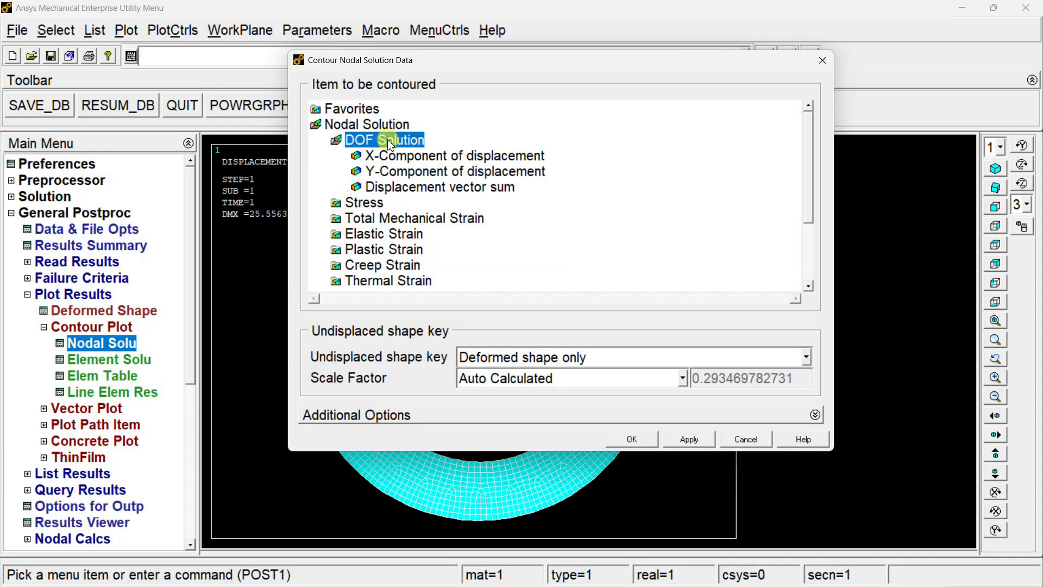
left_click(402, 187)
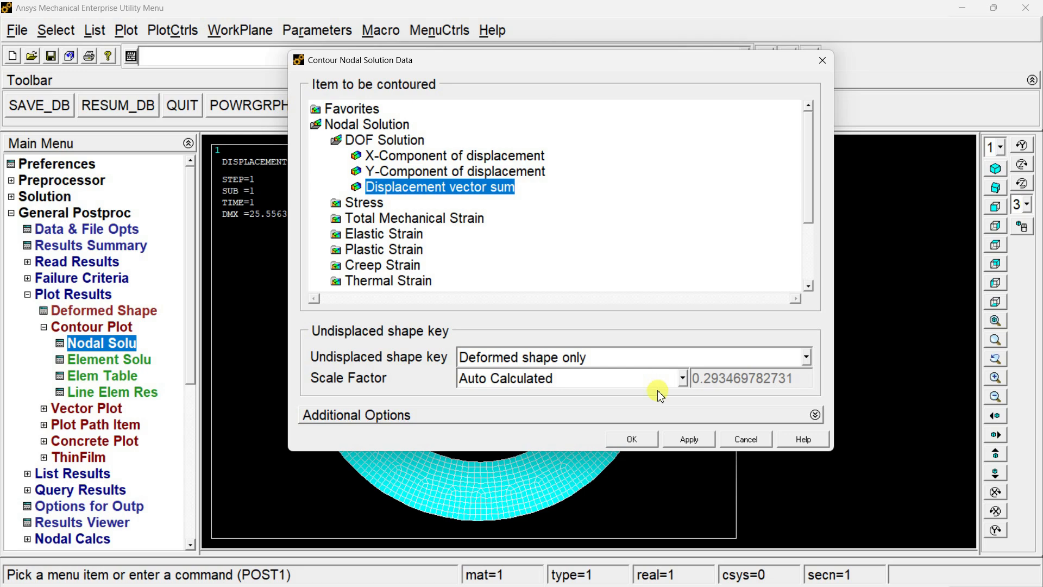
left_click(632, 439)
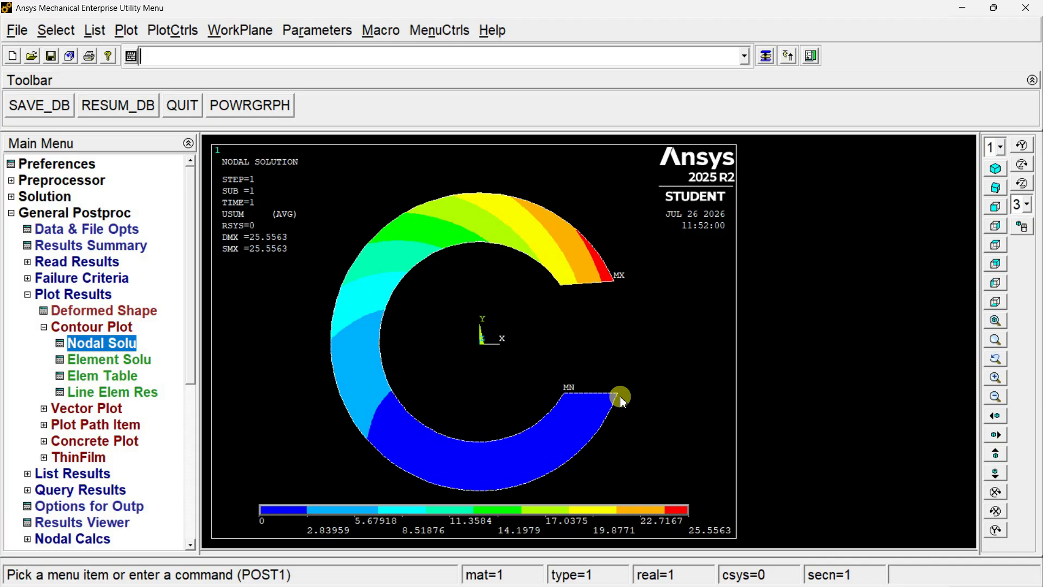
- Plot the nodal solution contour of the X-component of stress, keeping the contour dialog available
left_click(98, 348)
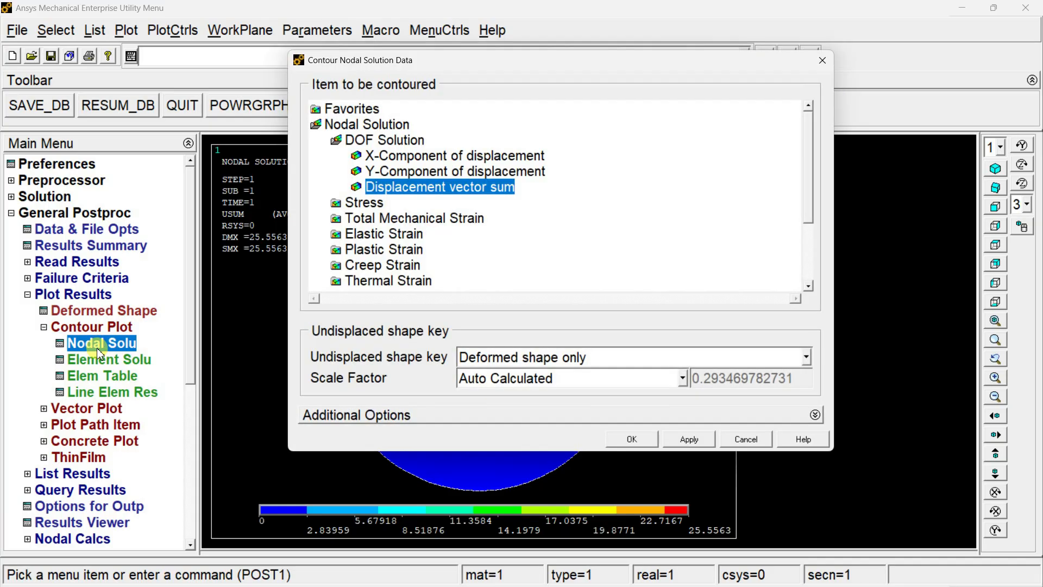
left_click(350, 206)
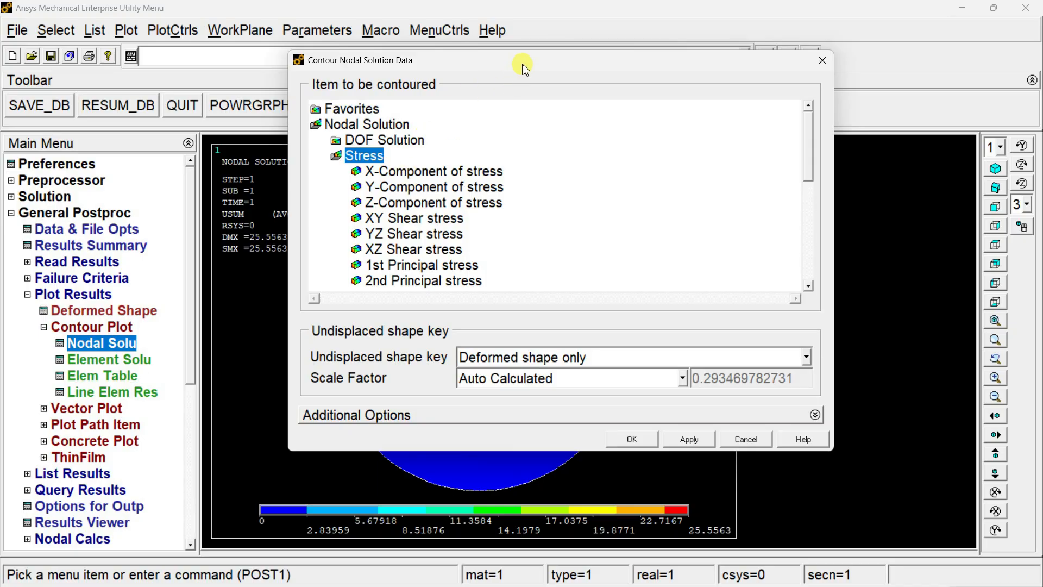
left_click_drag(521, 64, 445, 109)
left_click(380, 211)
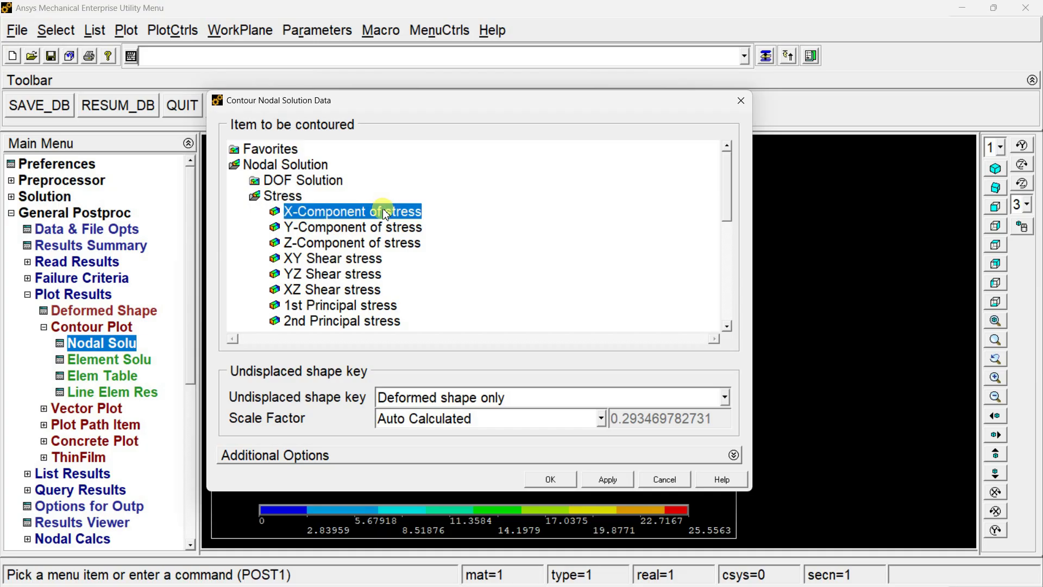
left_click(609, 480)
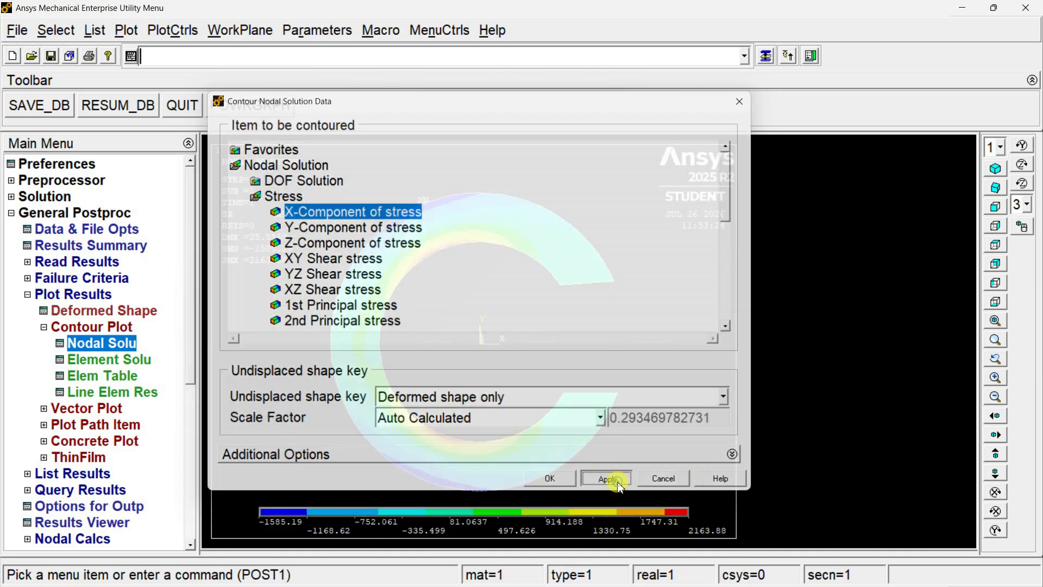
- Close the X-stress contour dialog and plot the nodal solution contour of the Y-component of stress, showing the deformed shape only
left_click_drag(584, 105, 812, 123)
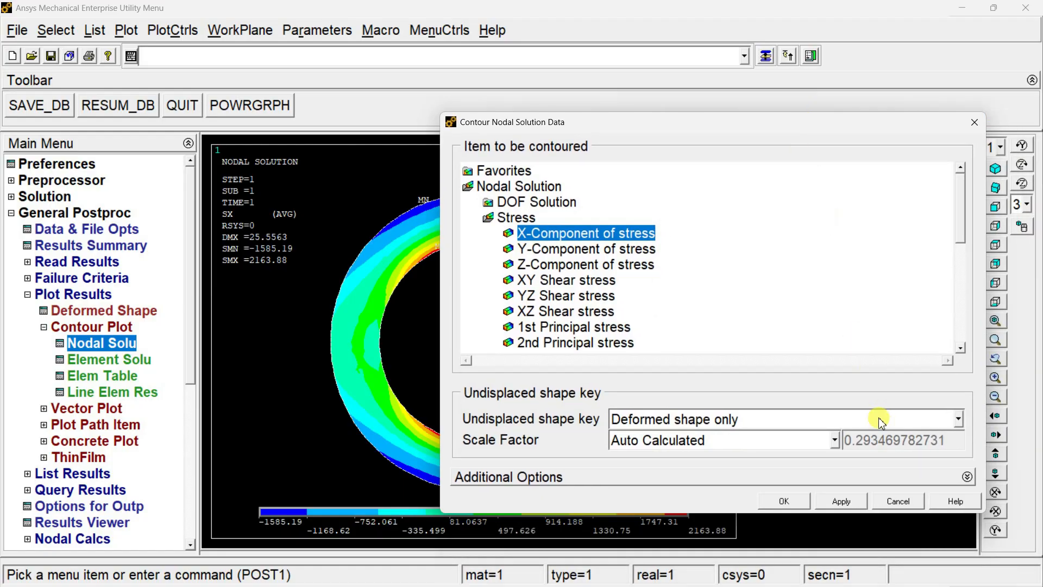
left_click(789, 500)
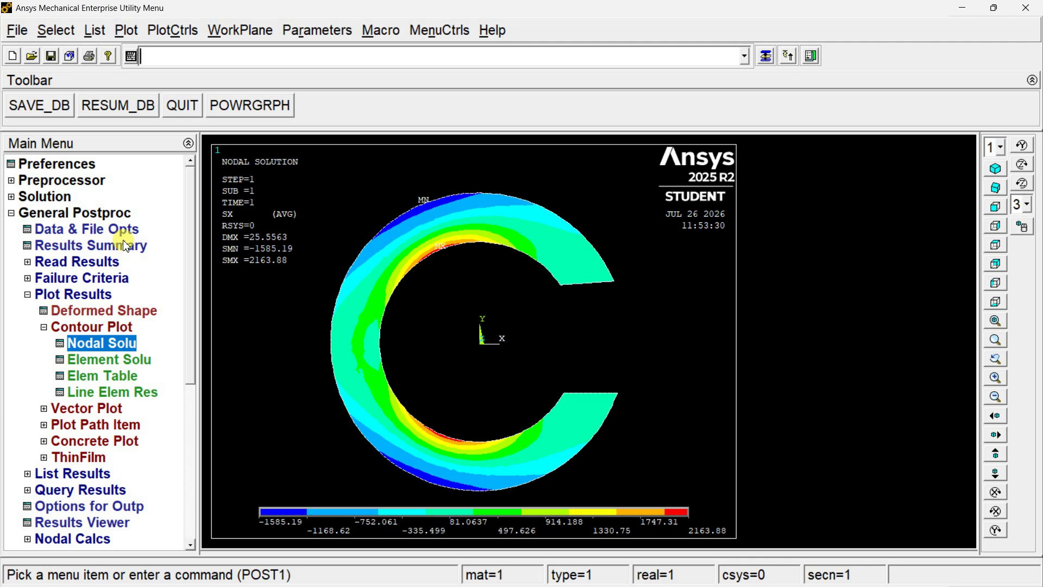
left_click(112, 346)
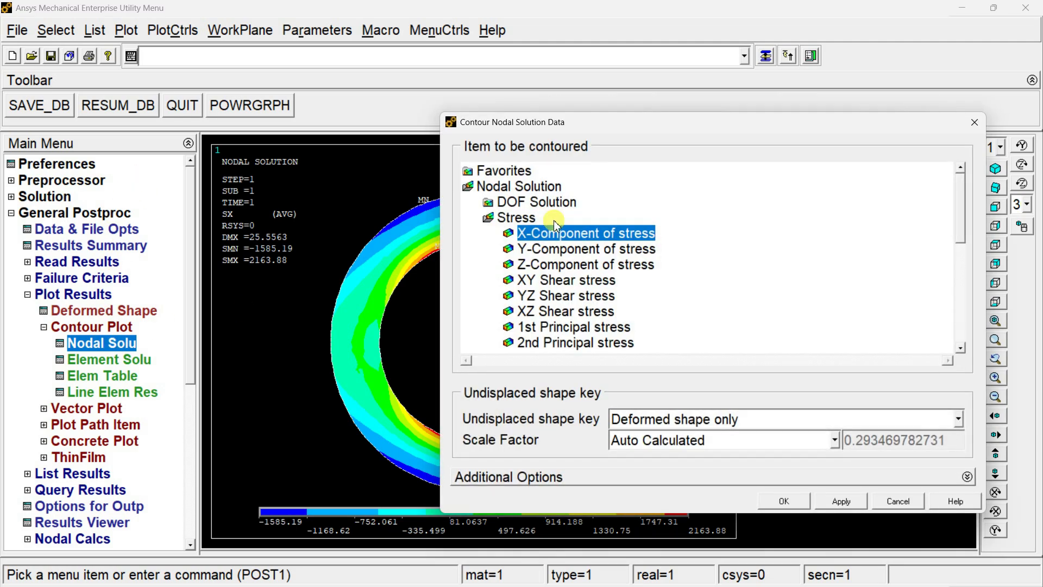
left_click(554, 248)
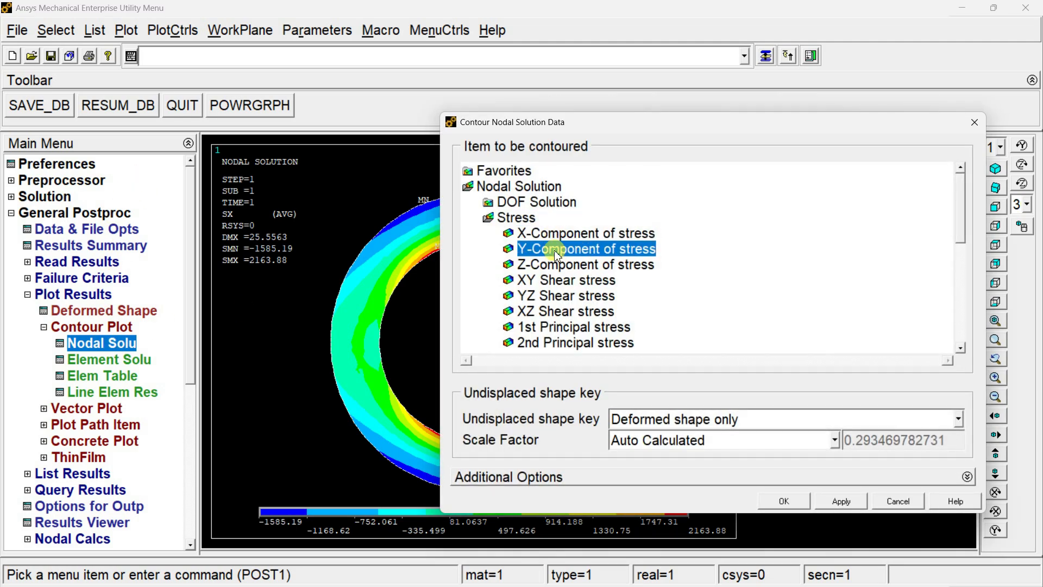
left_click(787, 501)
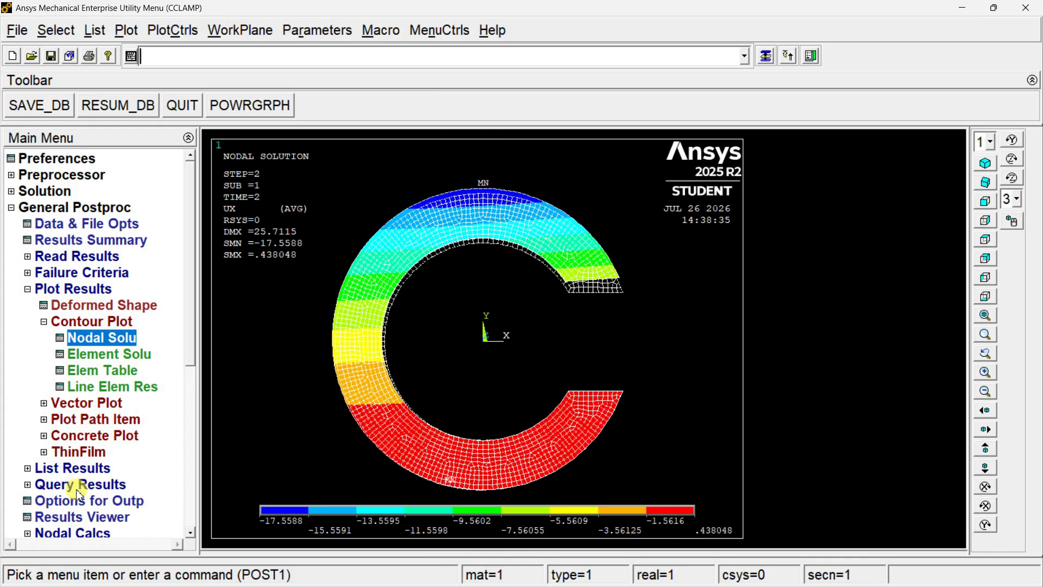
- Open the Results Viewer for CCLAMP.rst and plot the nodal contour of the X-component of displacement
left_click(73, 516)
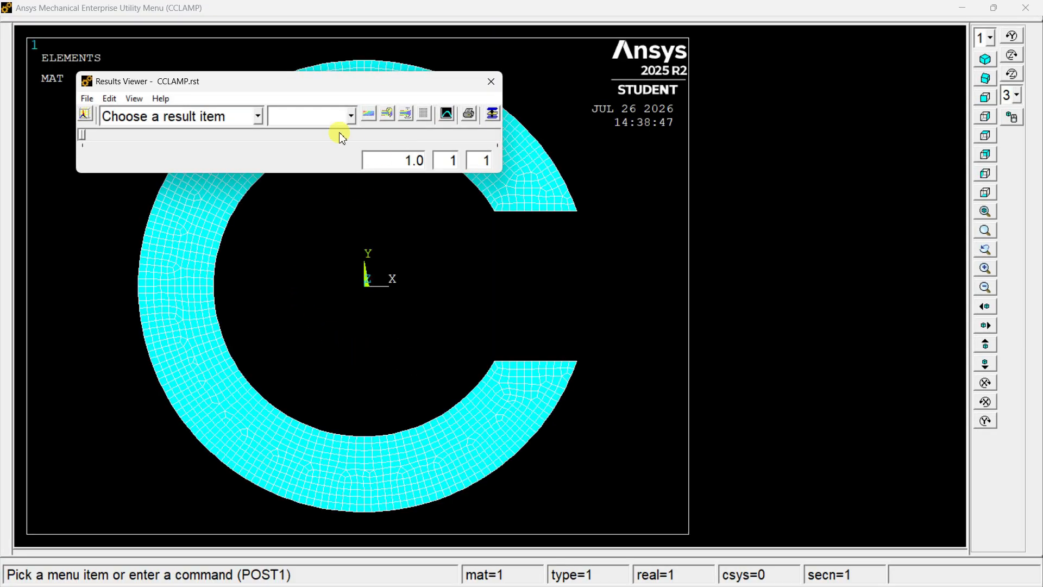
left_click(236, 116)
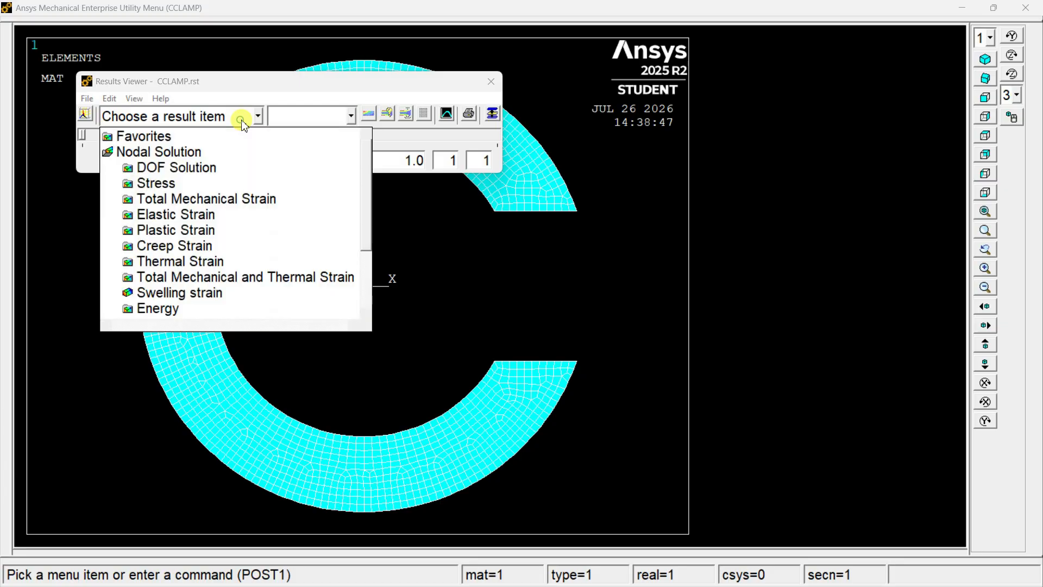
left_click(213, 171)
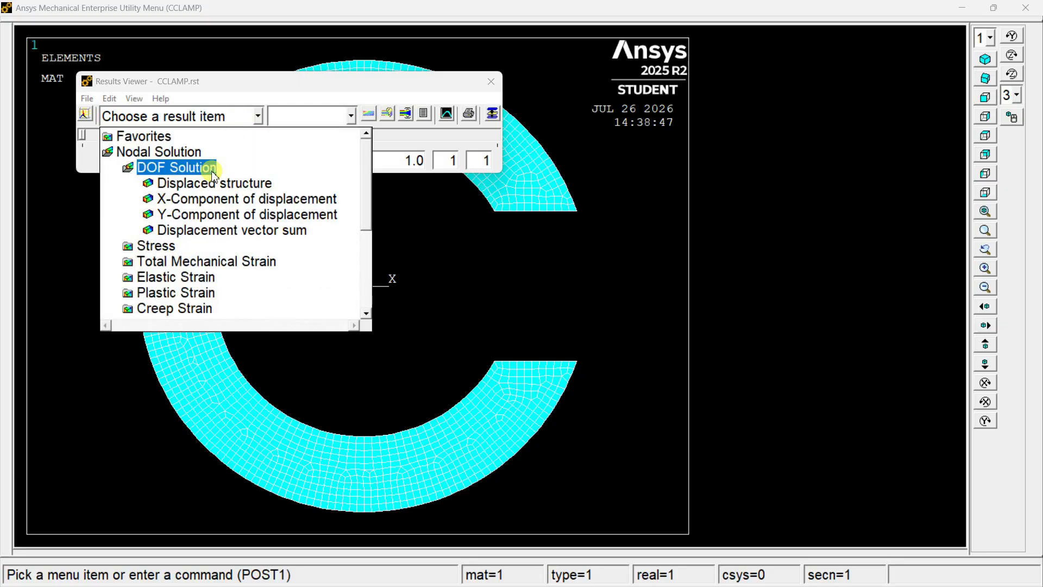
left_click(223, 198)
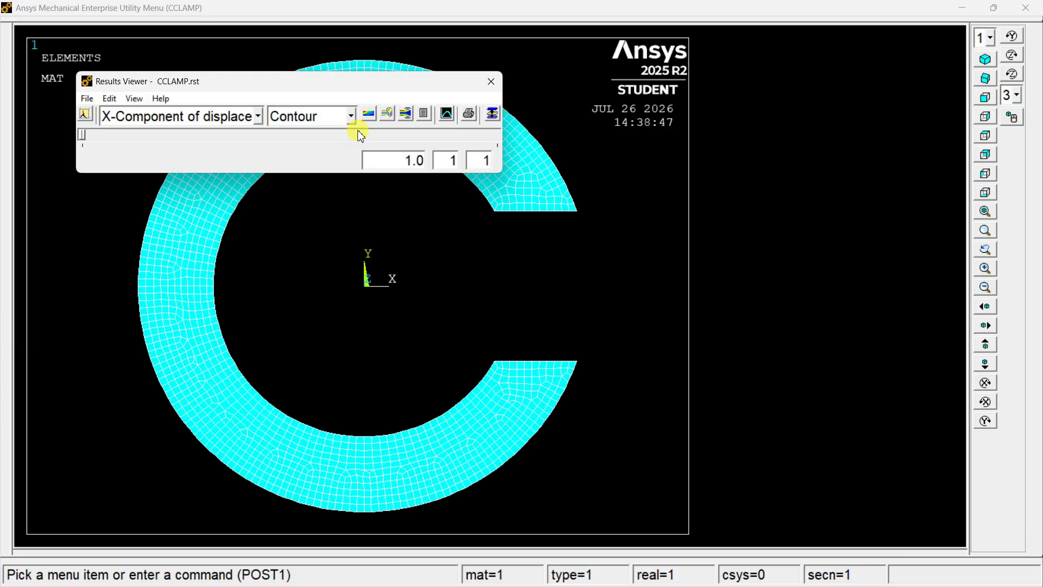
left_click(374, 120)
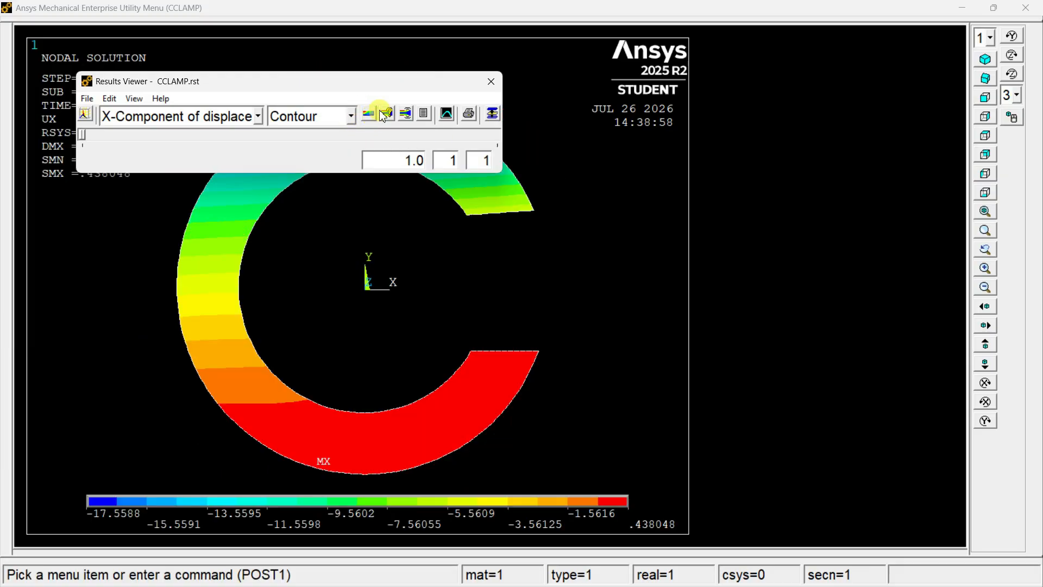
- Animate the deformed shape only, with 10 frames and a 0.5-second delay, and stop the animation
left_click(407, 115)
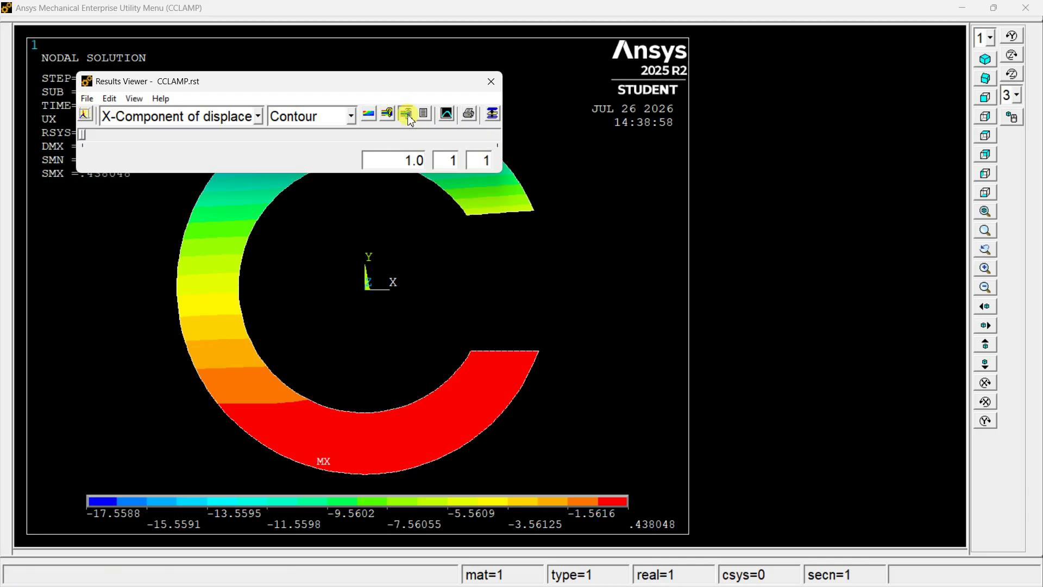
left_click(442, 213)
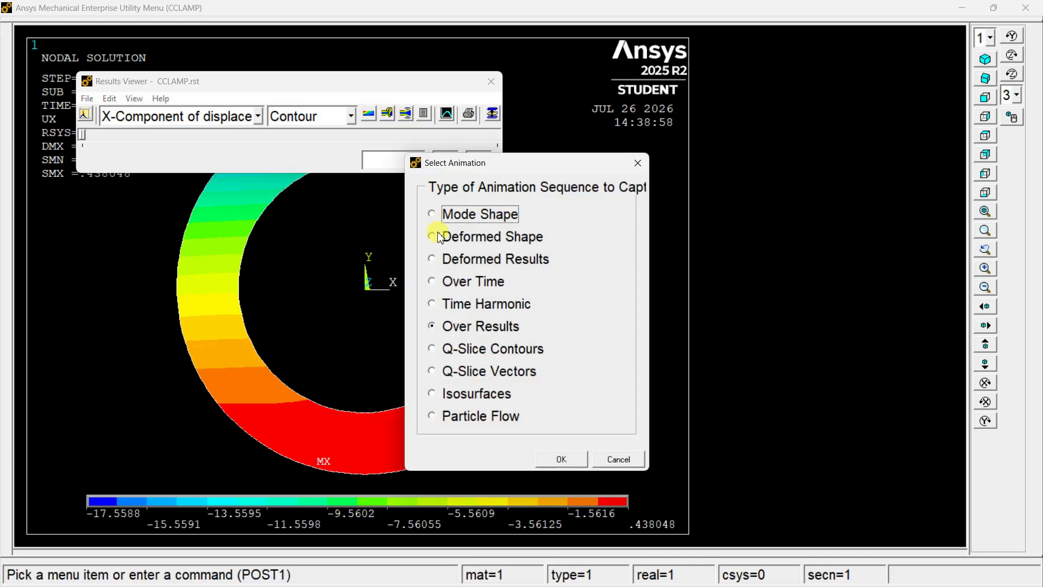
left_click(433, 238)
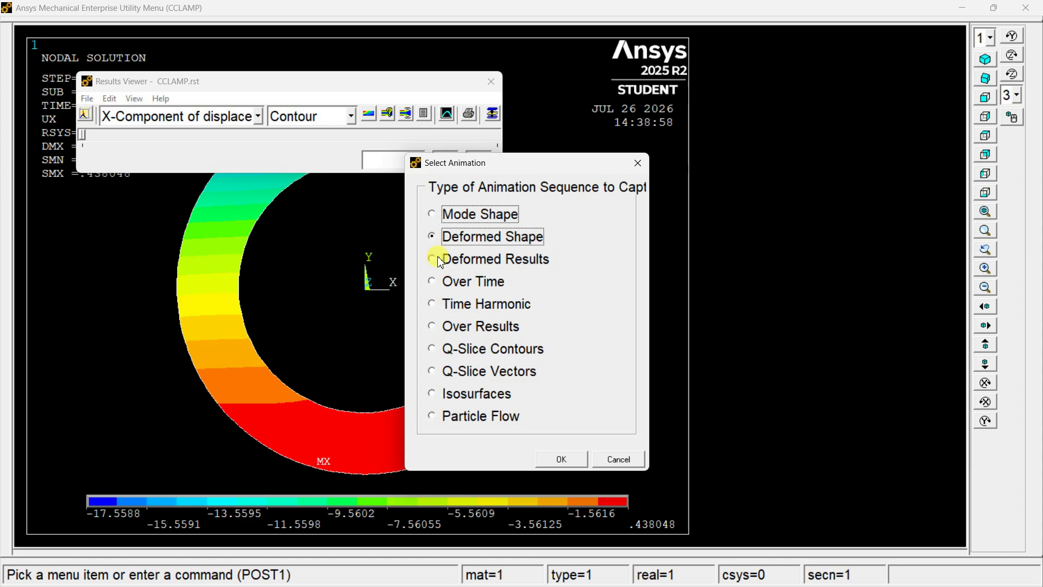
left_click(565, 460)
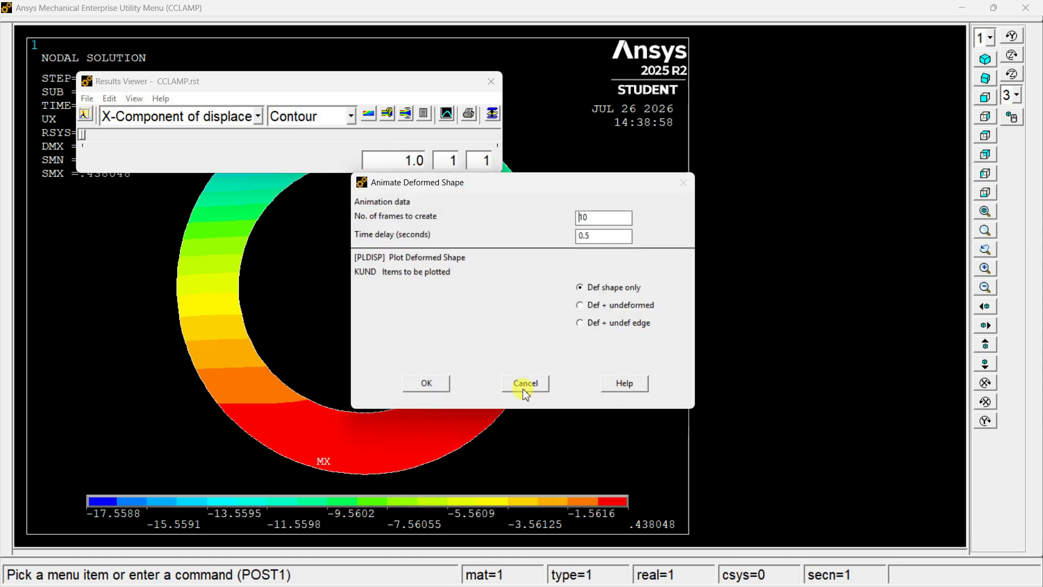
left_click(429, 384)
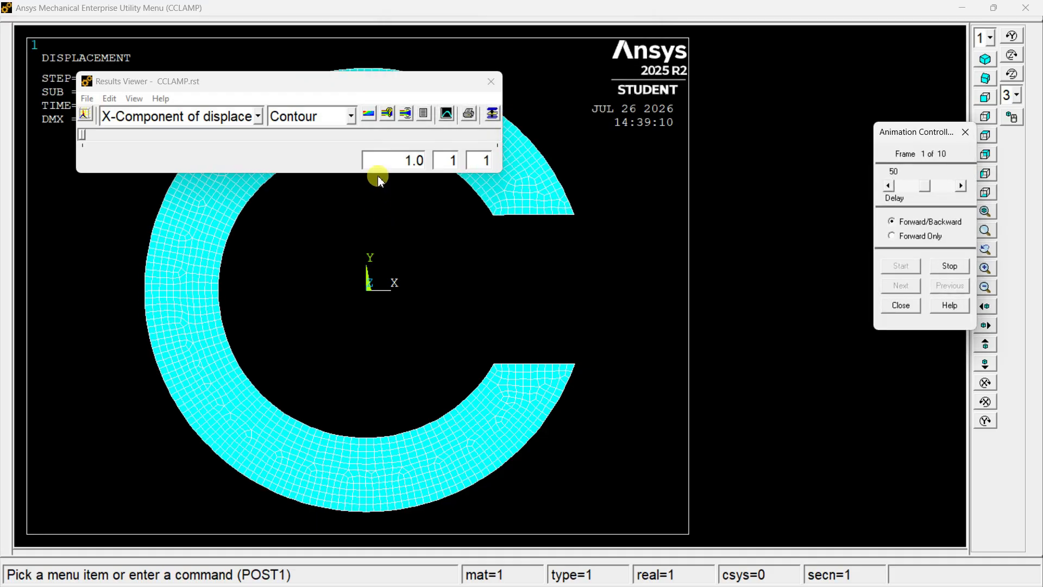
key("Escape")
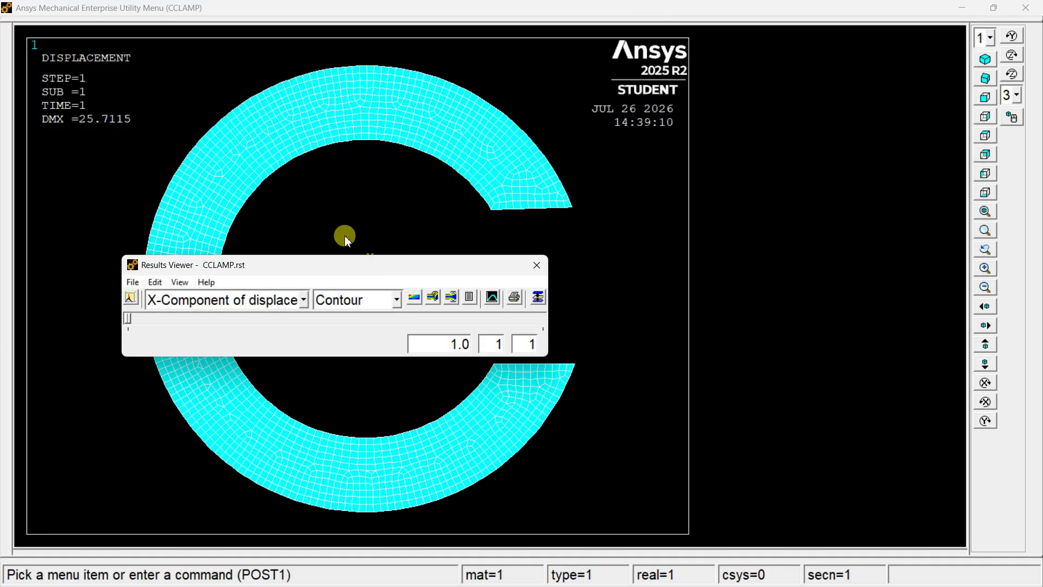
left_click_drag(343, 264, 740, 435)
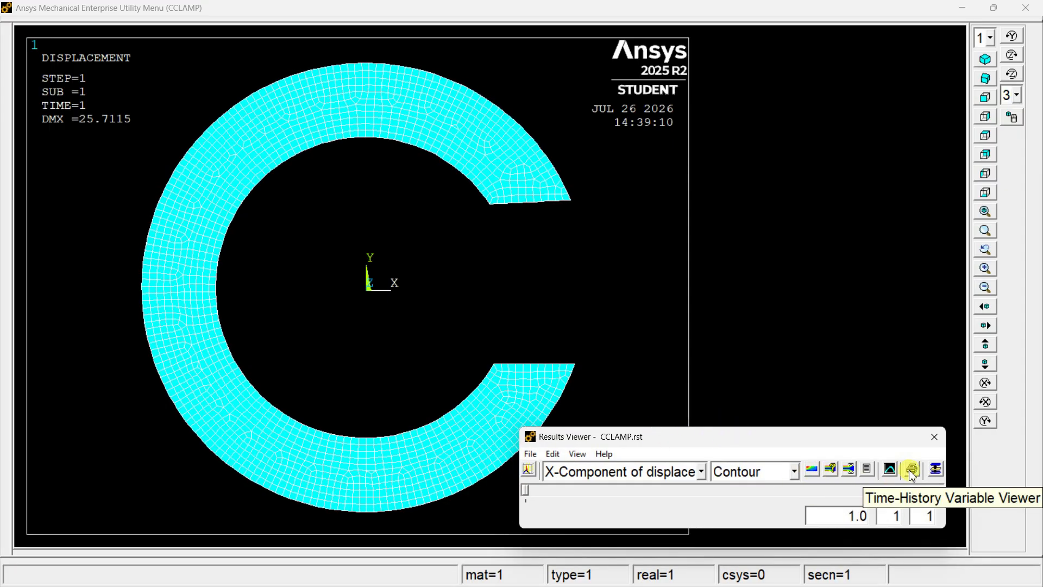
left_click(948, 269)
- Plot the displaced structure of the clamp and the nodal contour of its X-component of displacement in the Results Viewer
left_click(771, 302)
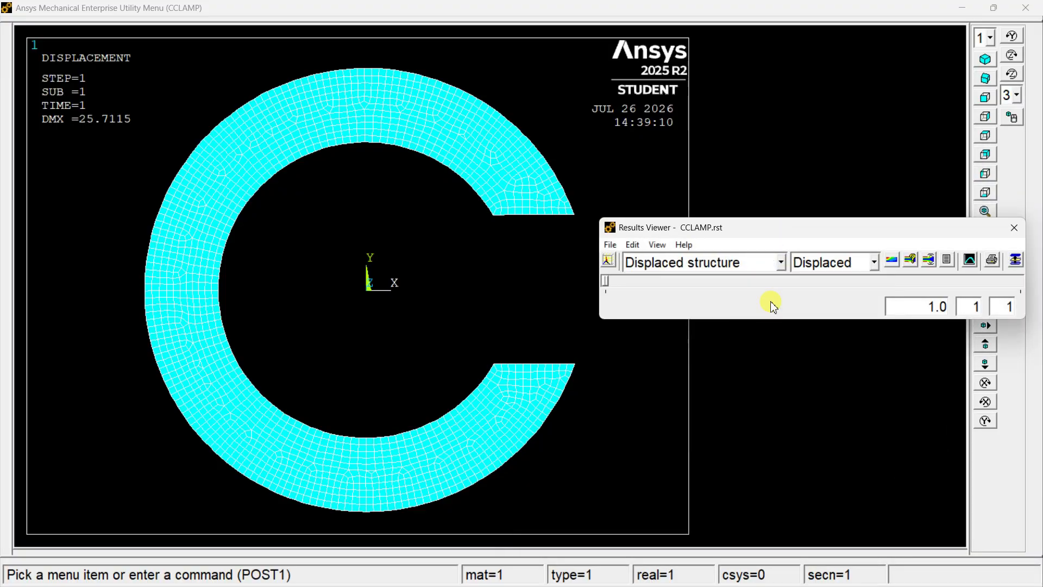
left_click(898, 261)
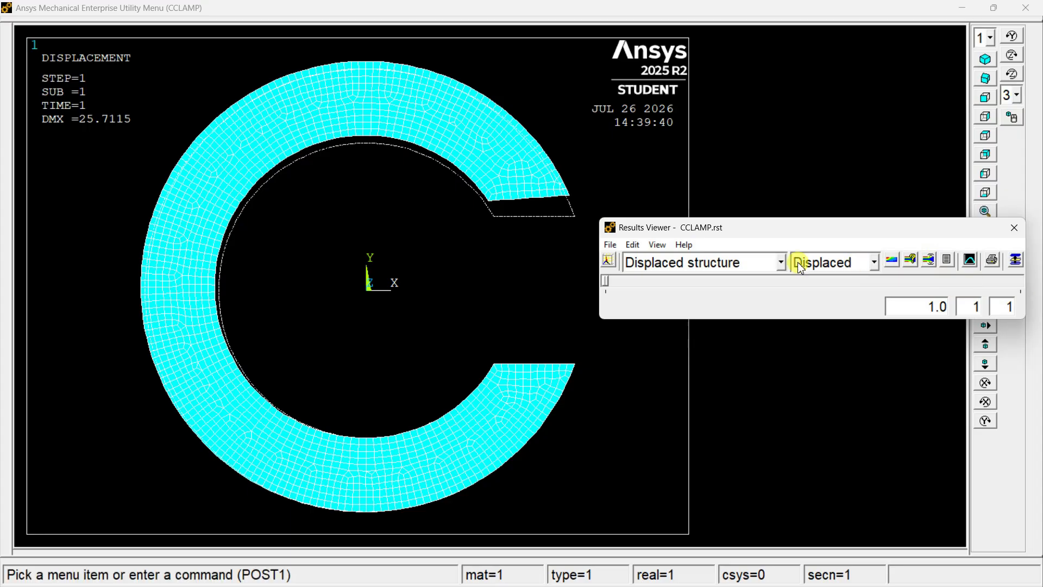
left_click(780, 264)
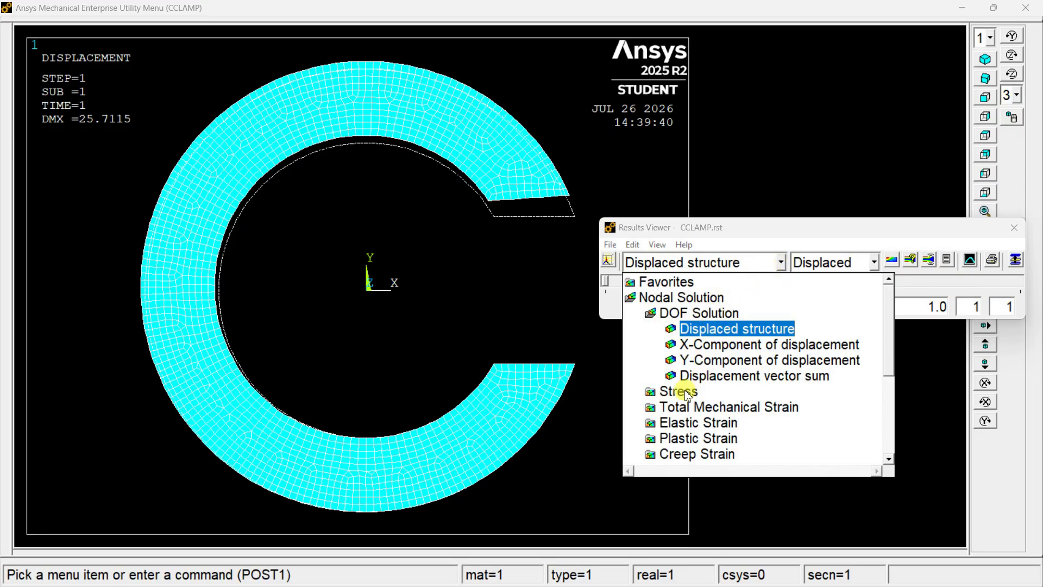
left_click(730, 345)
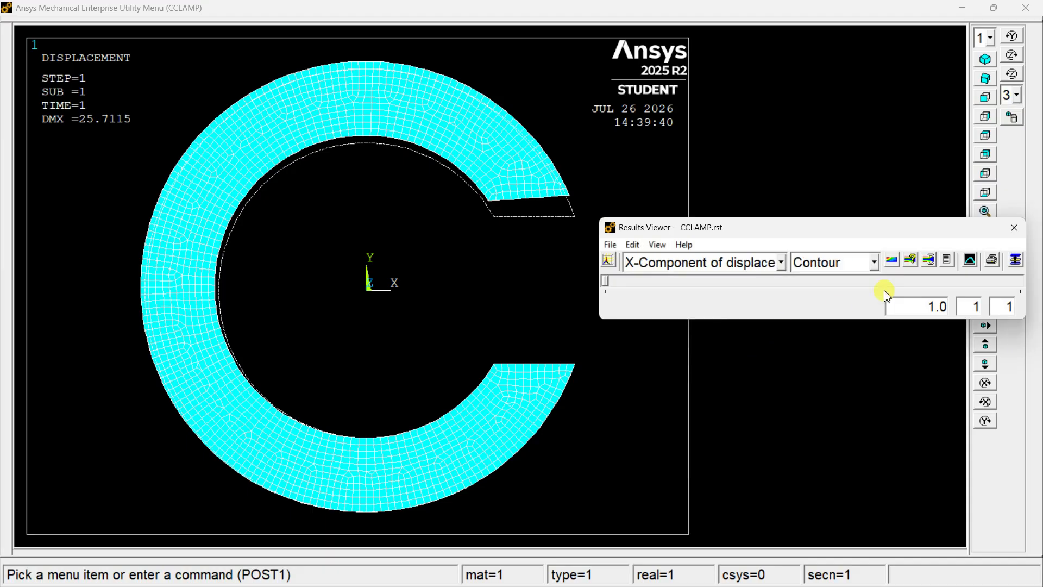
left_click(893, 261)
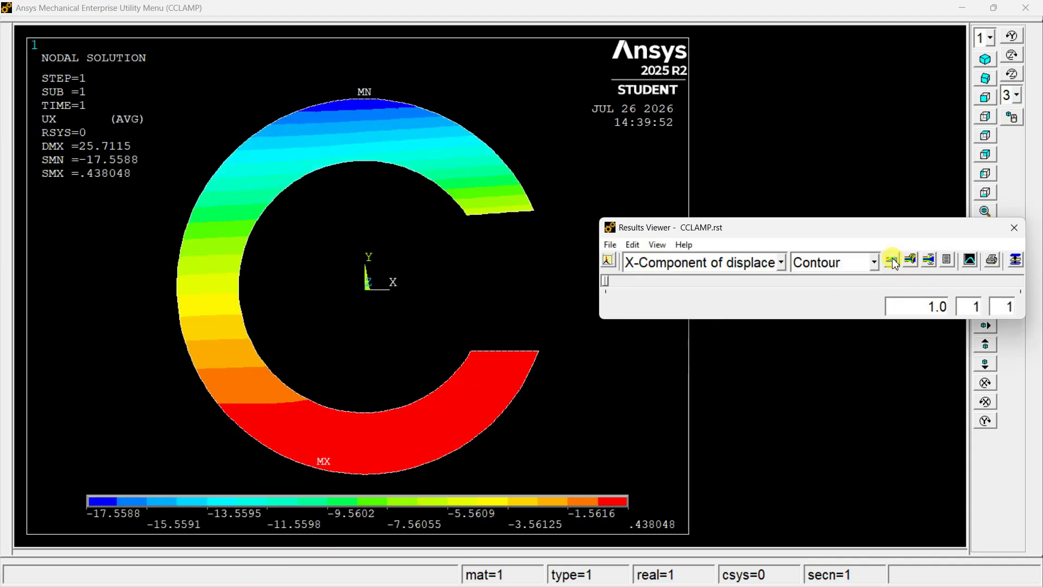
- Animate the deformed results for the DOF solution Translation UX with 10 frames and a 0.5-second delay, and stop the playback
left_click(929, 261)
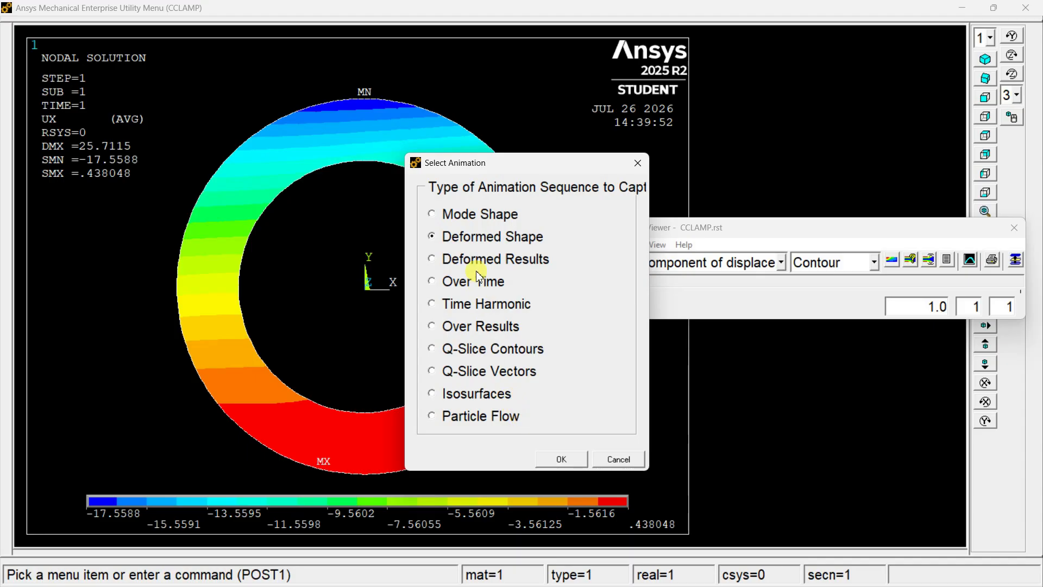
left_click(458, 259)
left_click(552, 466)
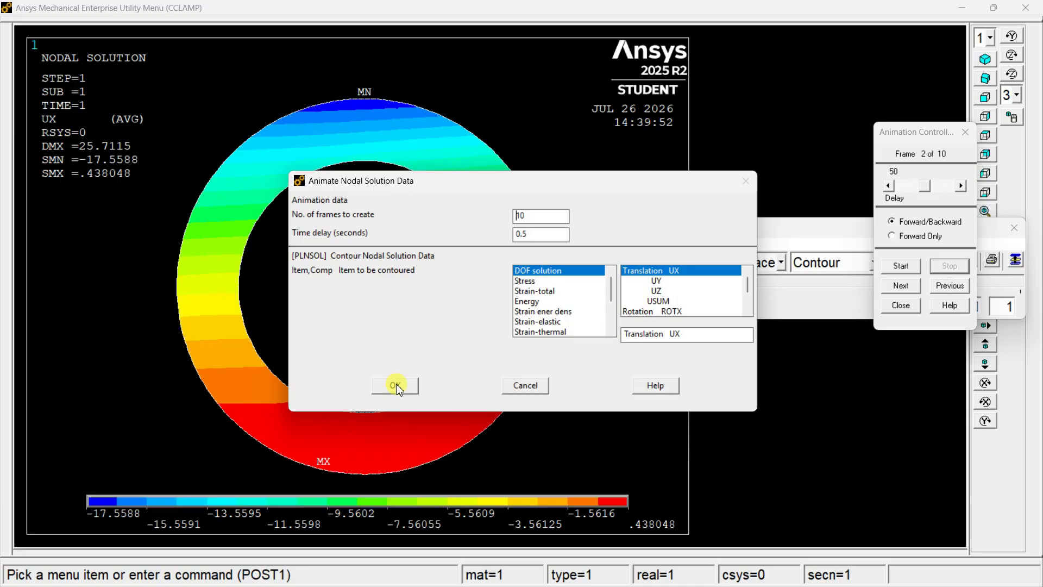
left_click(395, 385)
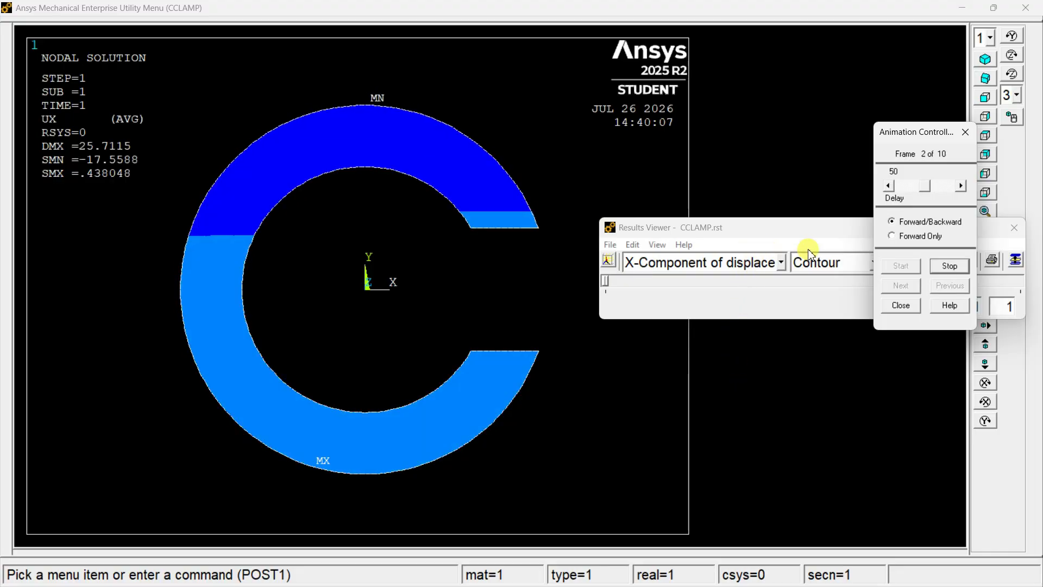
left_click(953, 266)
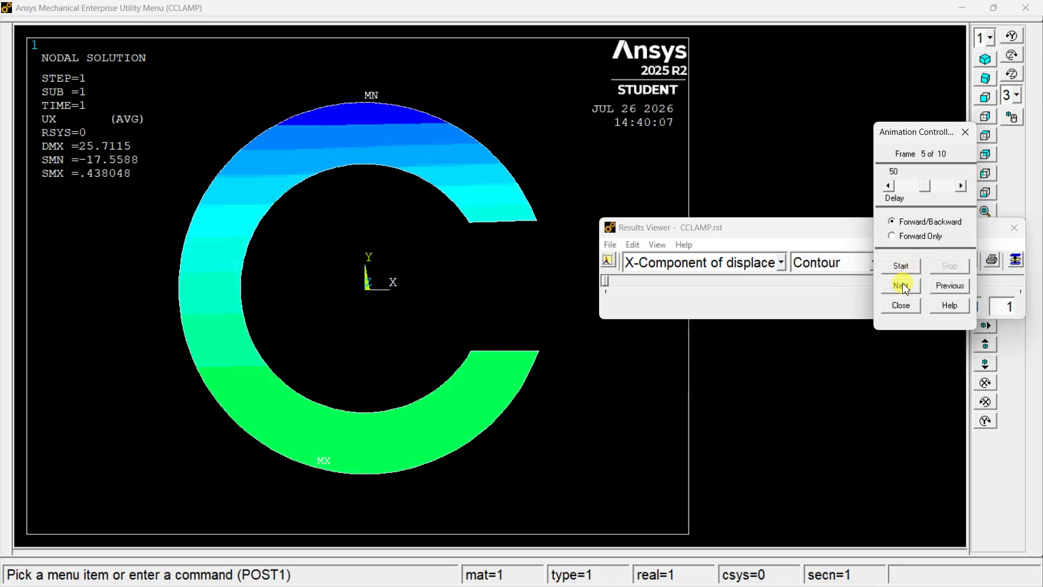
- Plot the nodal contour of the Y-component of displacement in the Results Viewer
left_click(781, 262)
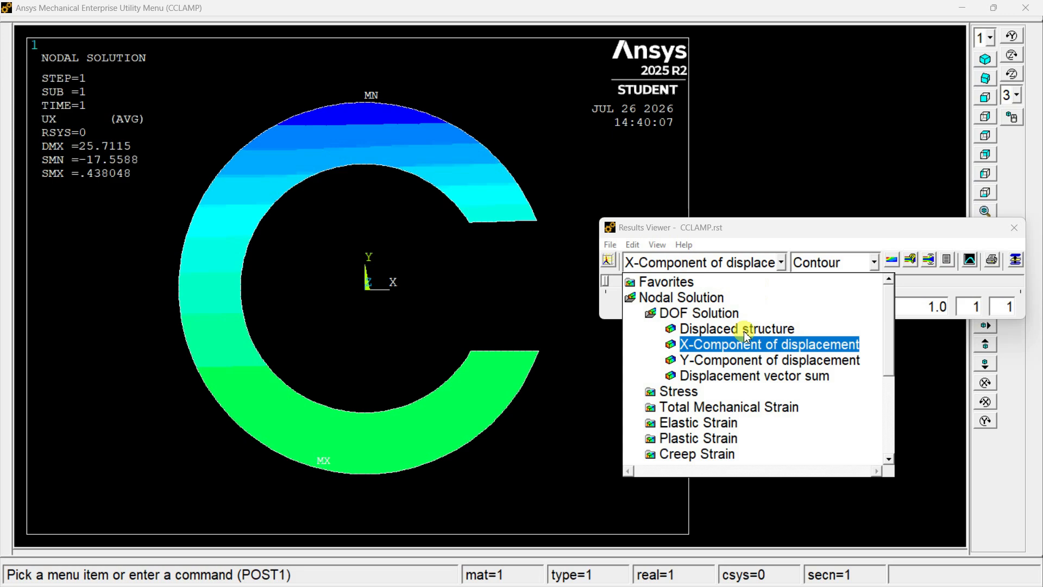
left_click(742, 361)
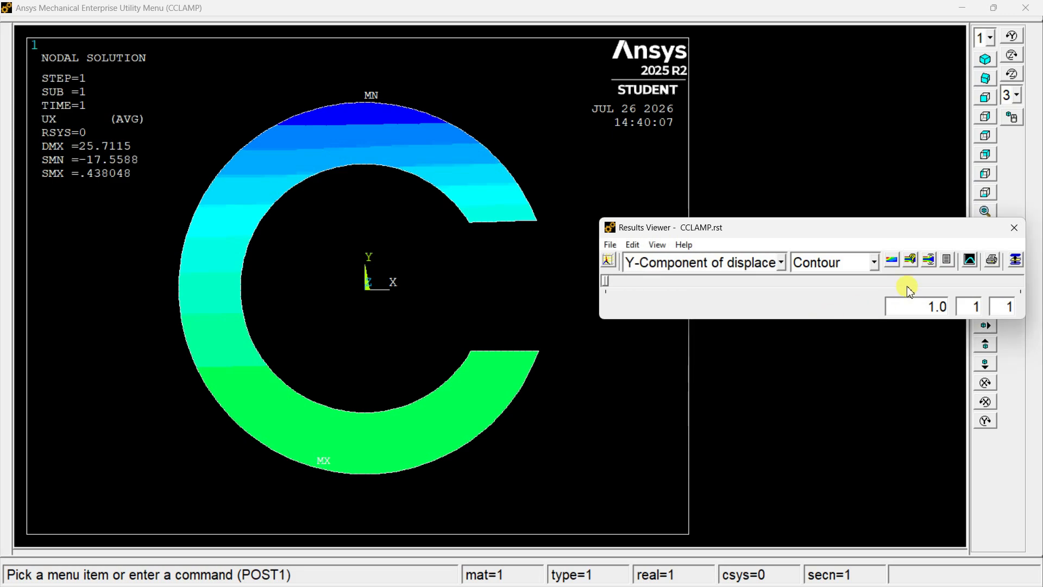
left_click(896, 266)
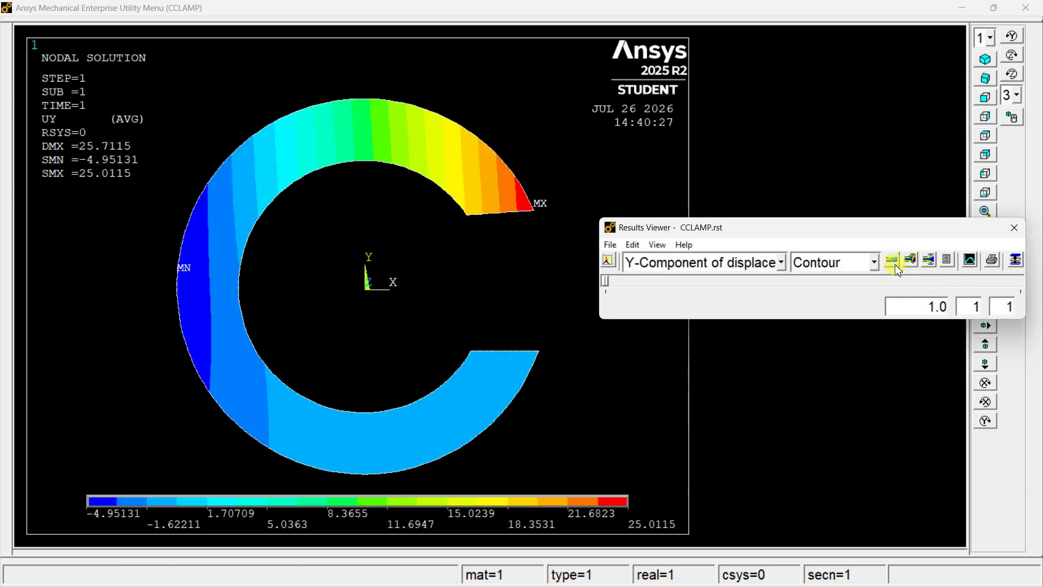
- Run another deformed results animation of Translation UX with 10 frames and a 0.5-second delay, stopping and closing it
left_click(929, 262)
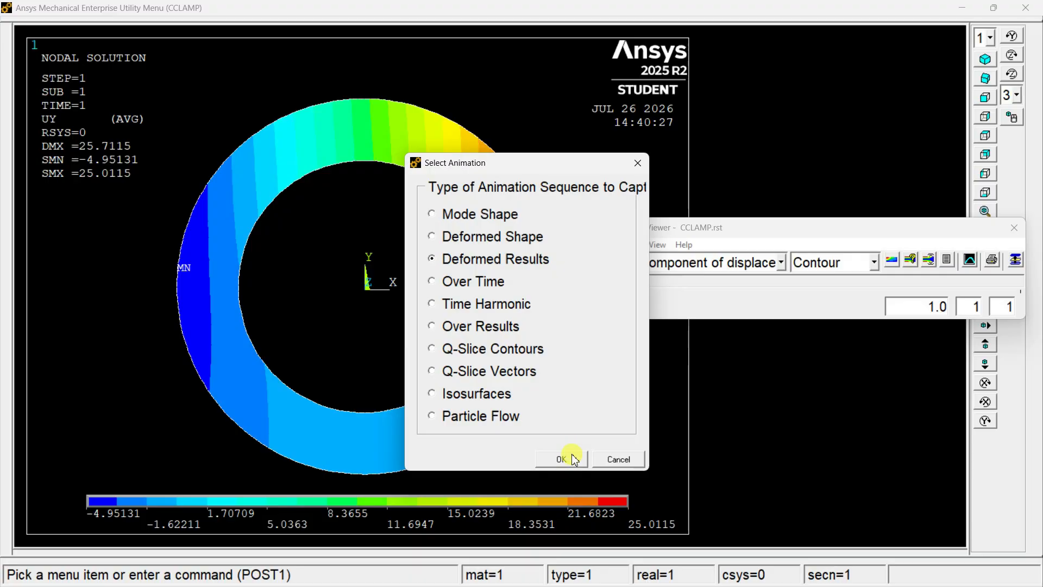
left_click(580, 454)
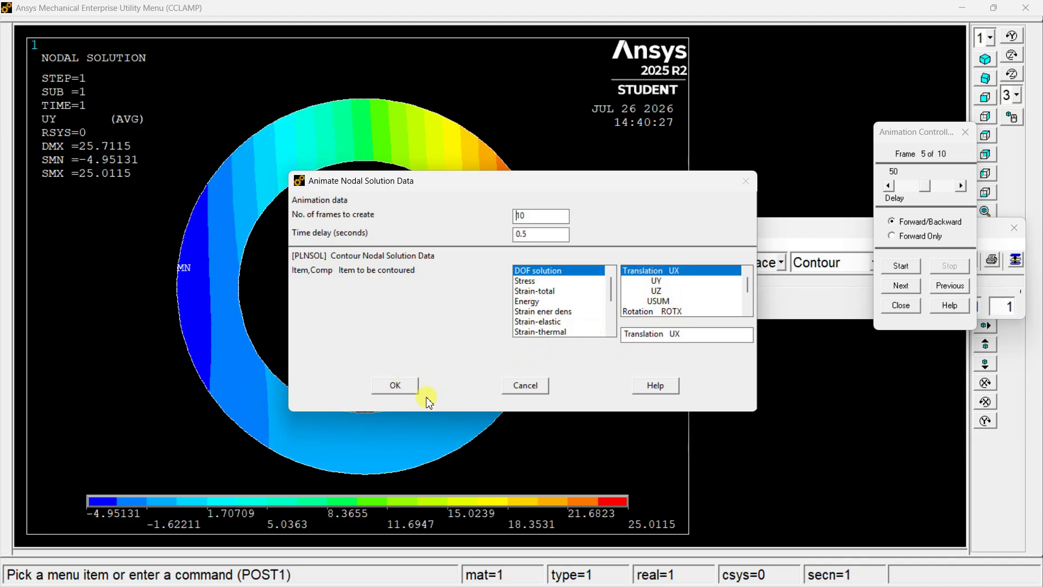
left_click(405, 389)
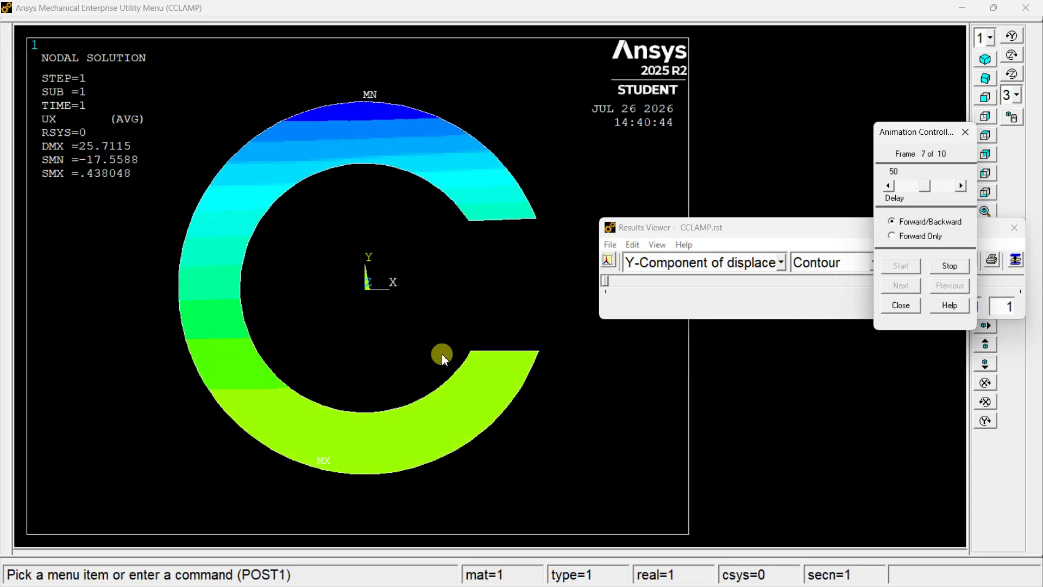
left_click(957, 266)
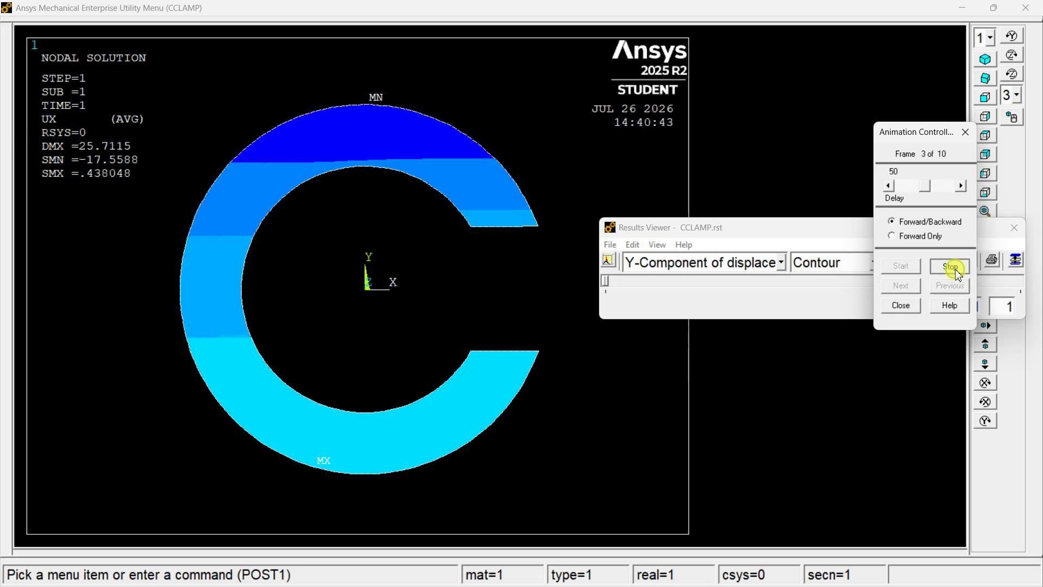
left_click(901, 305)
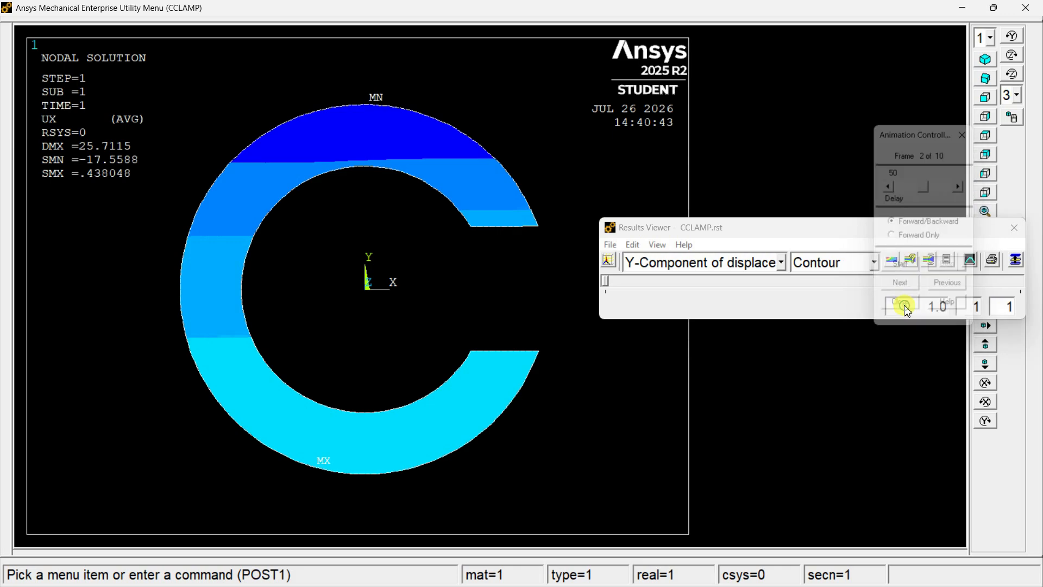
- Plot the nodal contour of the X-Component of stress, followed by that of the Y-Component of stress
left_click(781, 263)
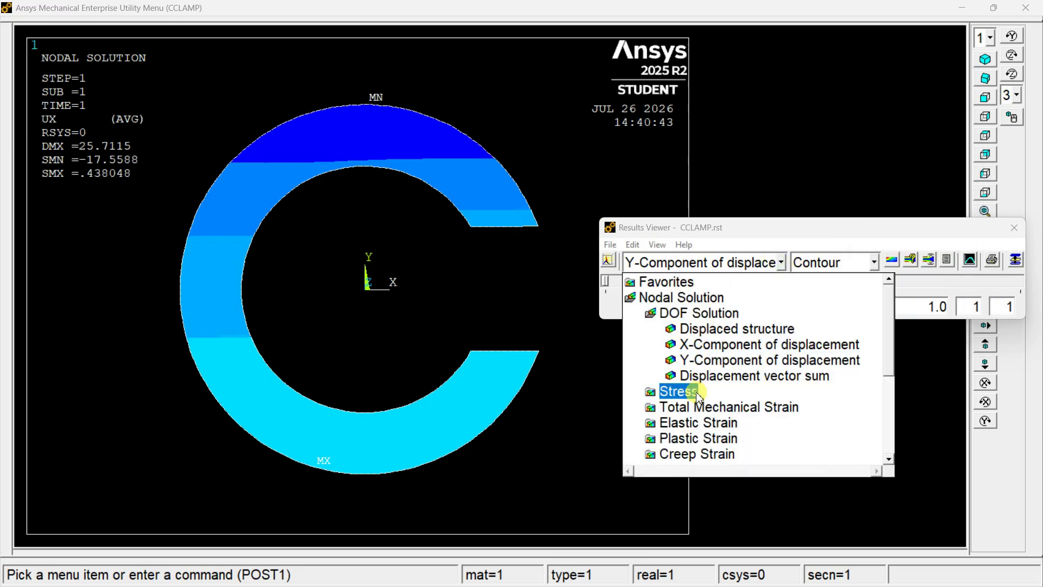
left_click(678, 392)
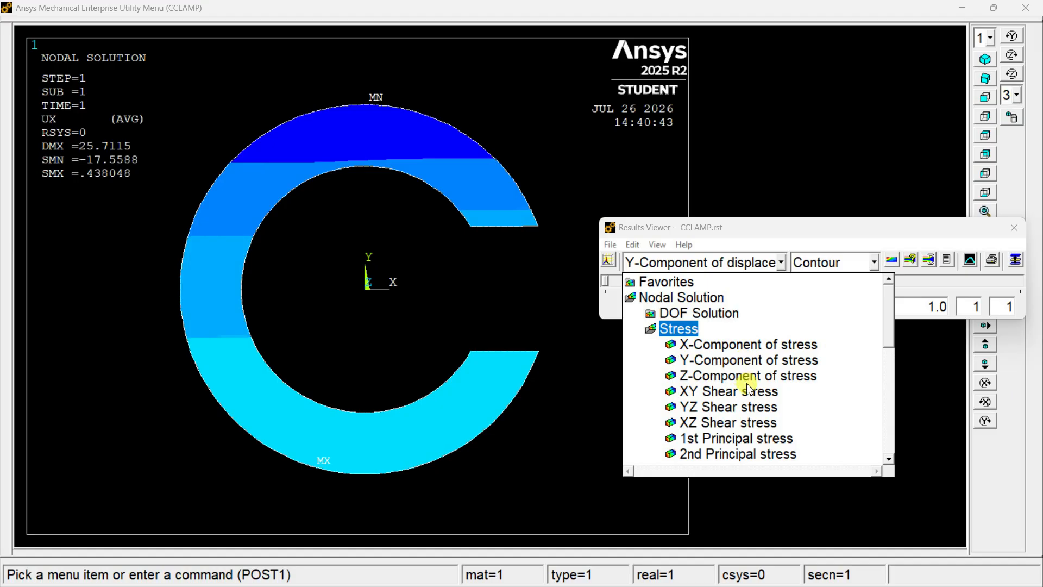
left_click(771, 347)
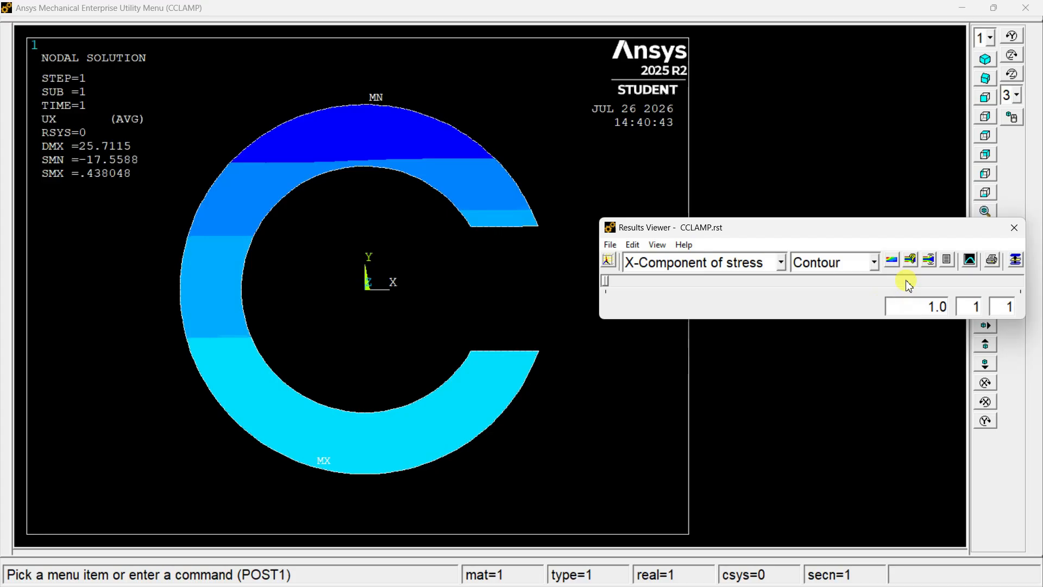
left_click(894, 262)
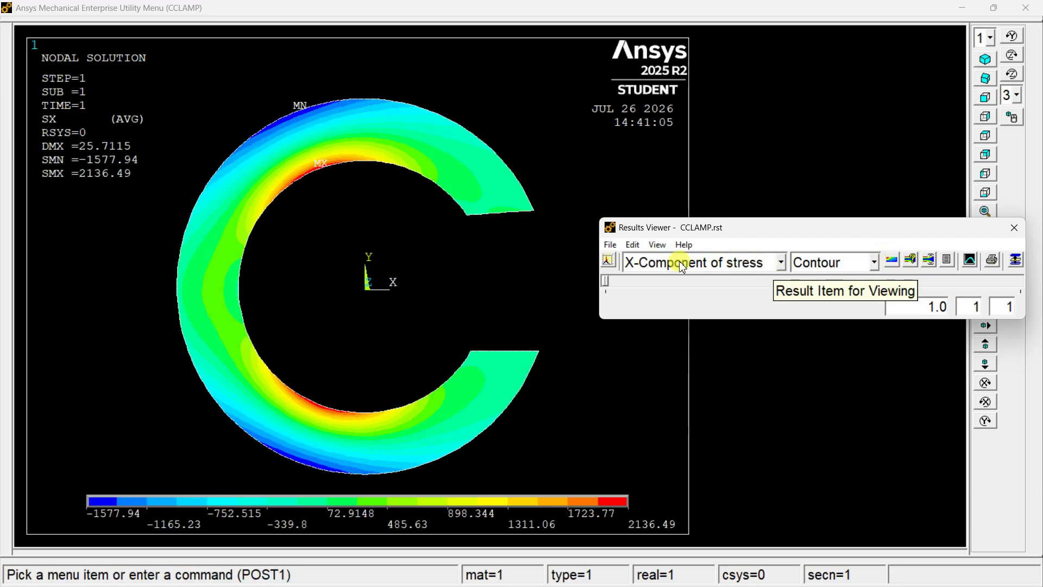
left_click(781, 263)
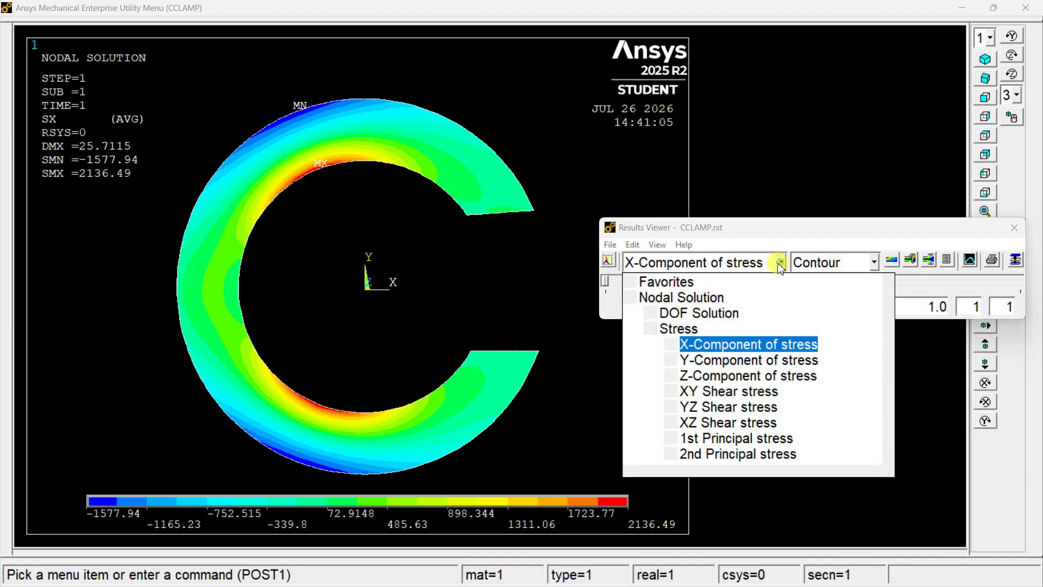
left_click(739, 363)
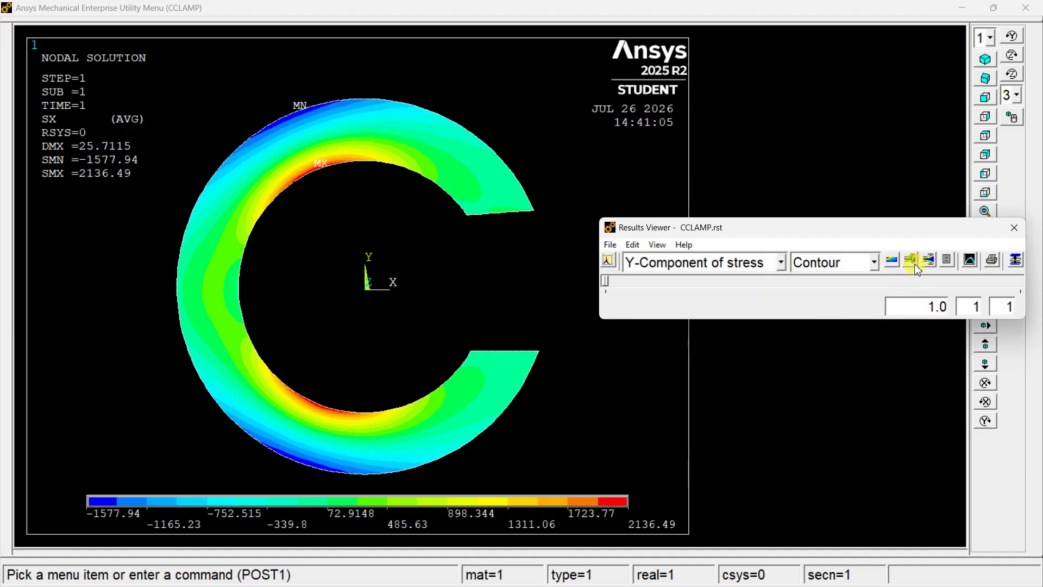
left_click(893, 261)
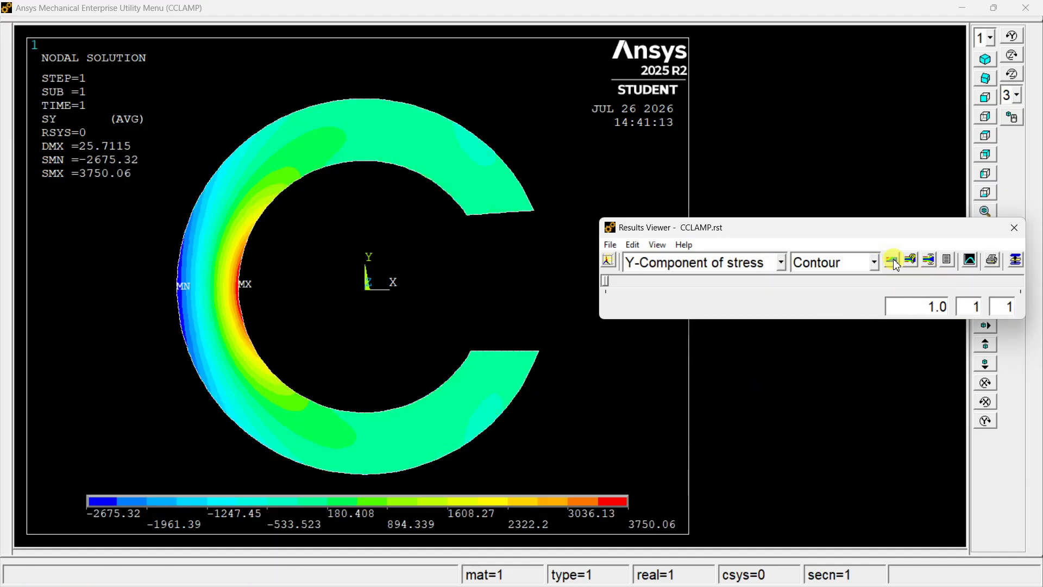
- Plot the nodal contour of the X-Component of elastic strain, followed by that of the Y-Component of elastic strain
left_click(781, 262)
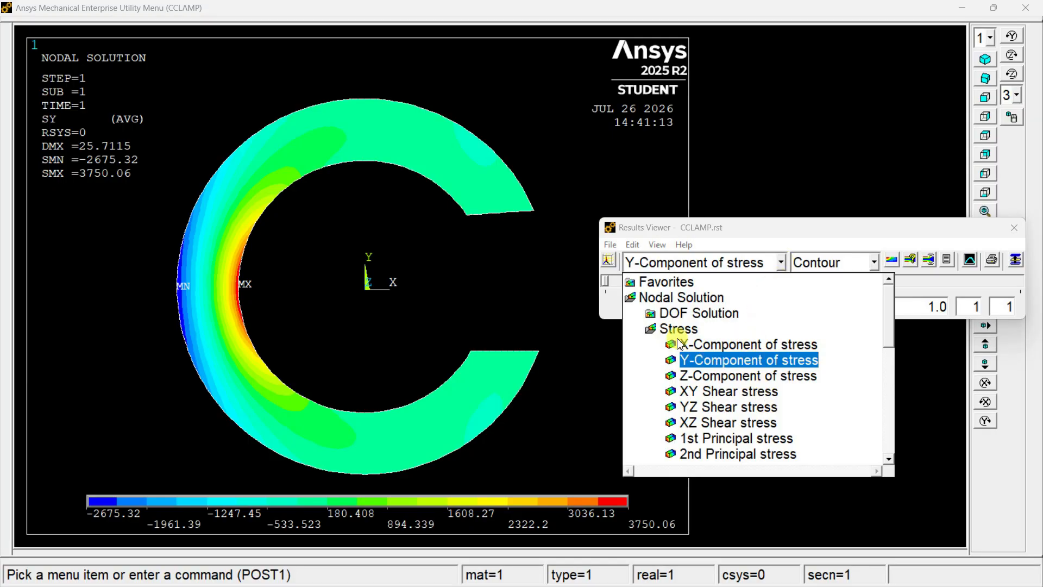
double_click(659, 329)
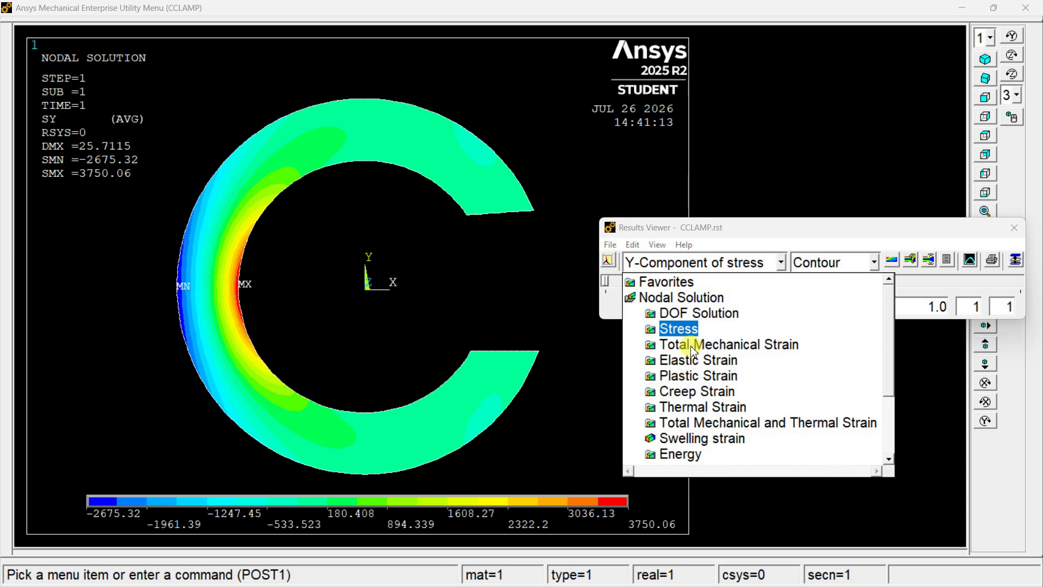
double_click(699, 360)
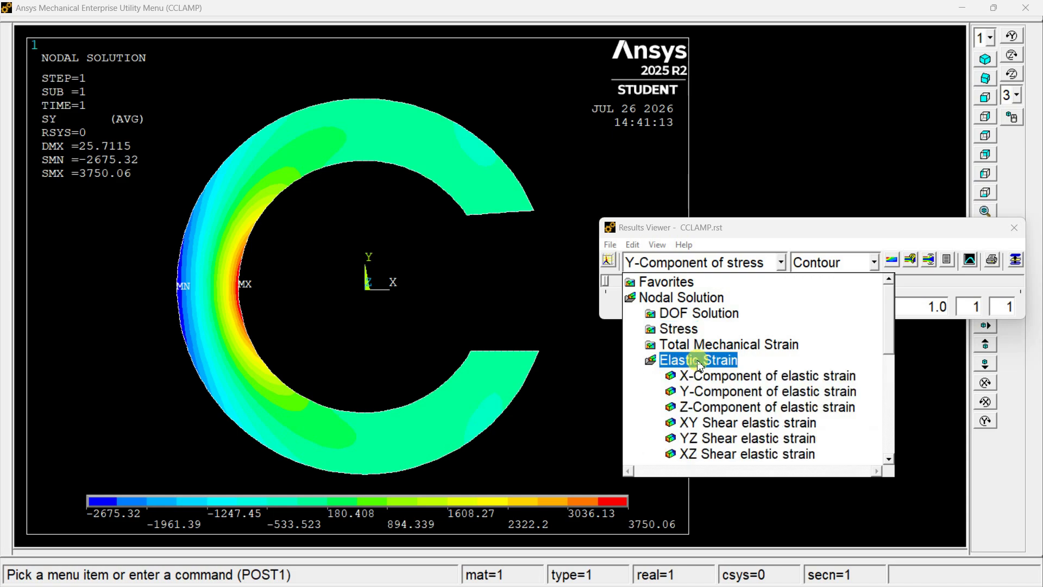
left_click(711, 377)
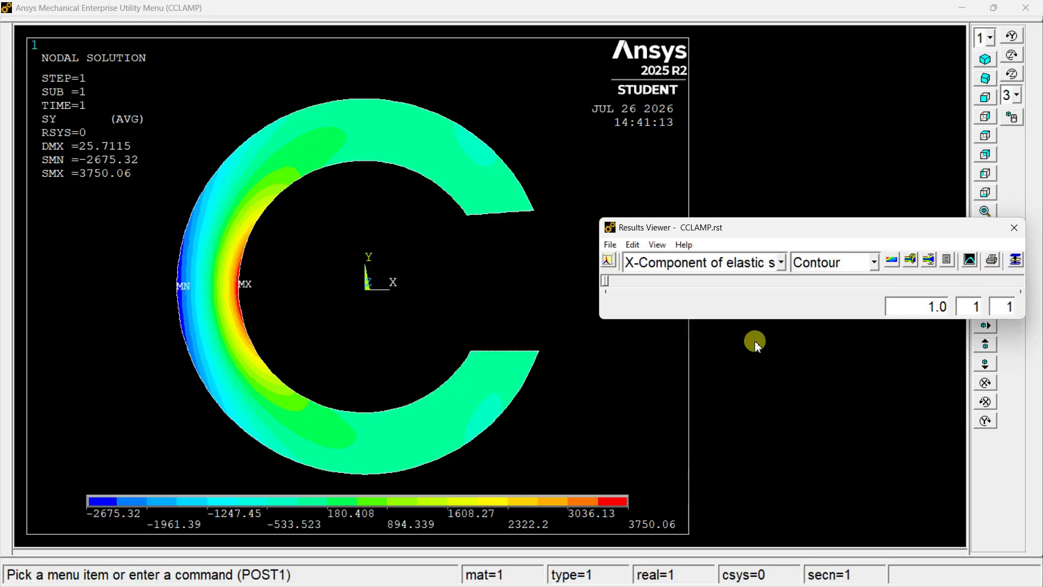
left_click(893, 264)
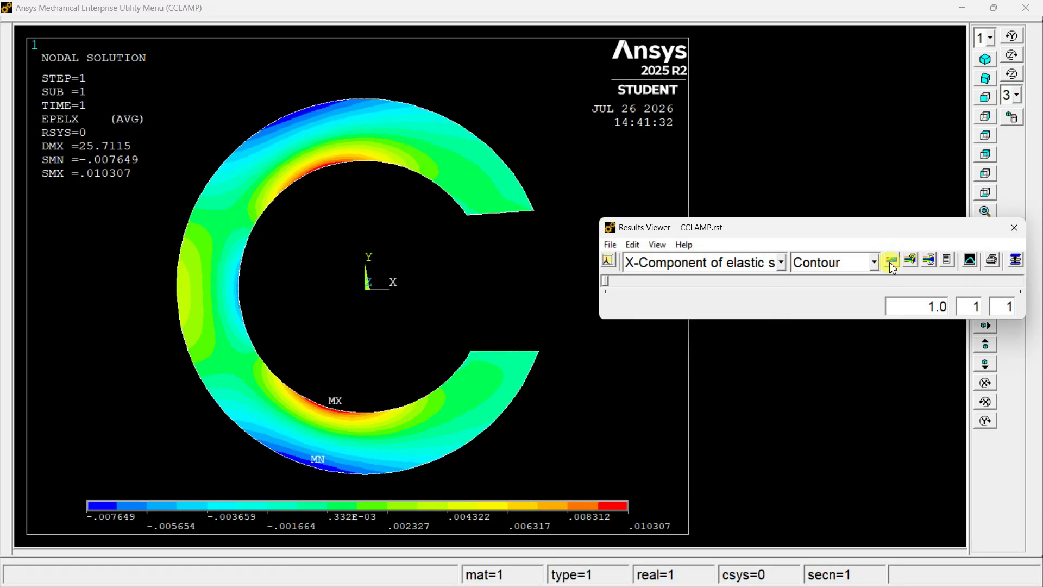
left_click(759, 263)
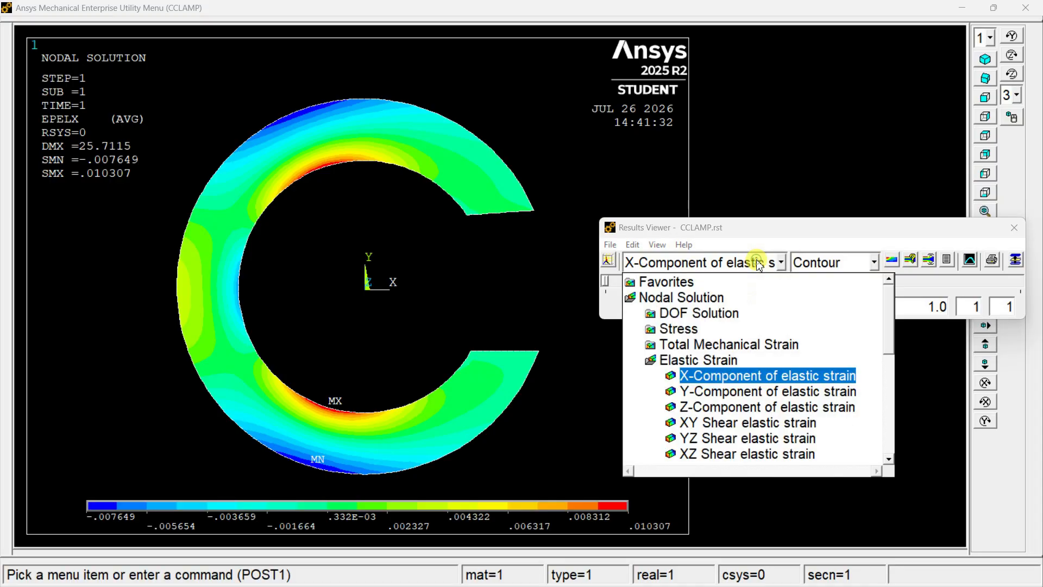
left_click(739, 393)
left_click(892, 260)
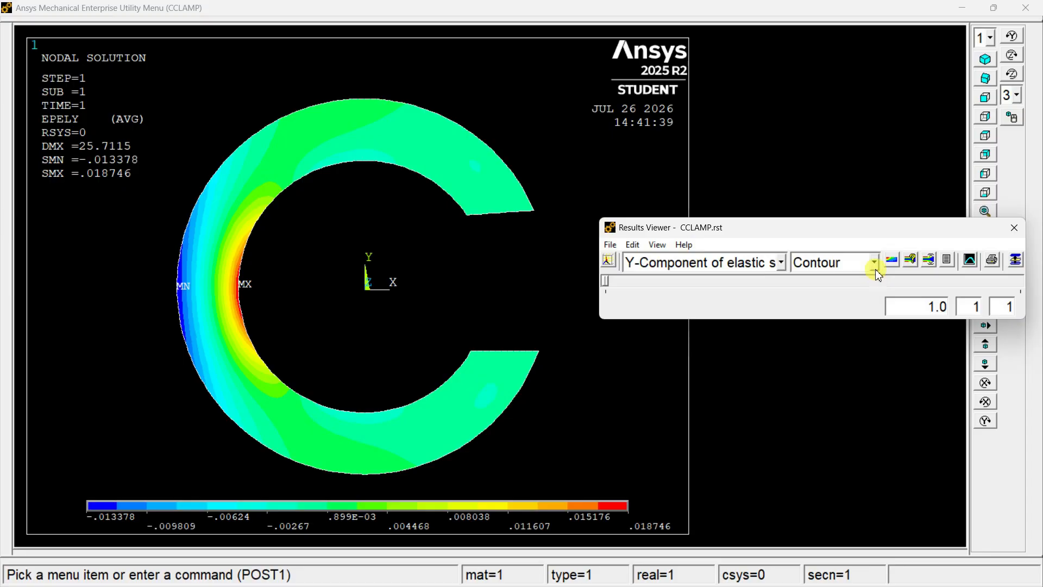
- Plot the nodal contour of the XY Shear elastic strain for the clamp
left_click(714, 262)
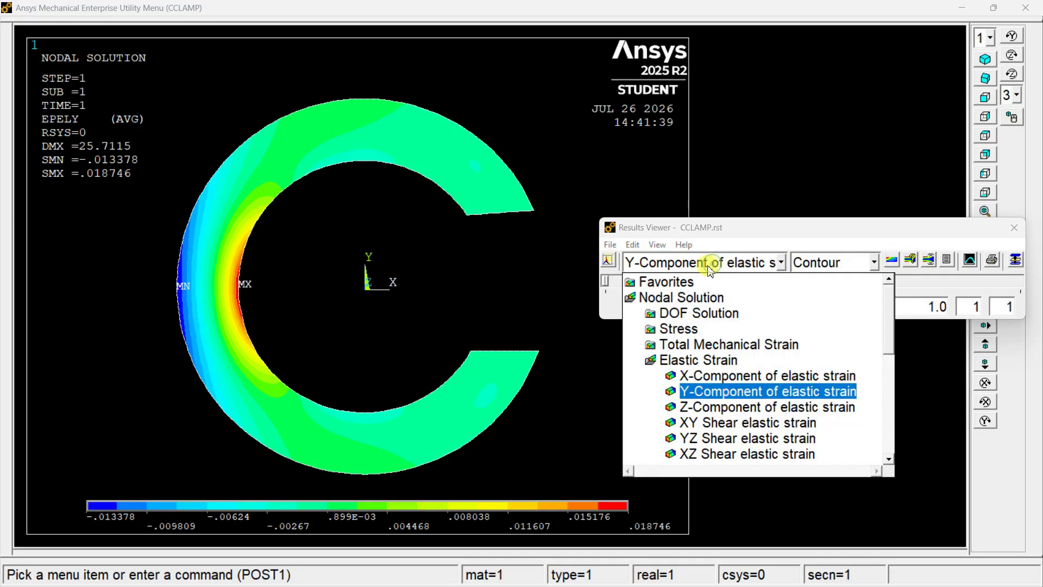
left_click(725, 424)
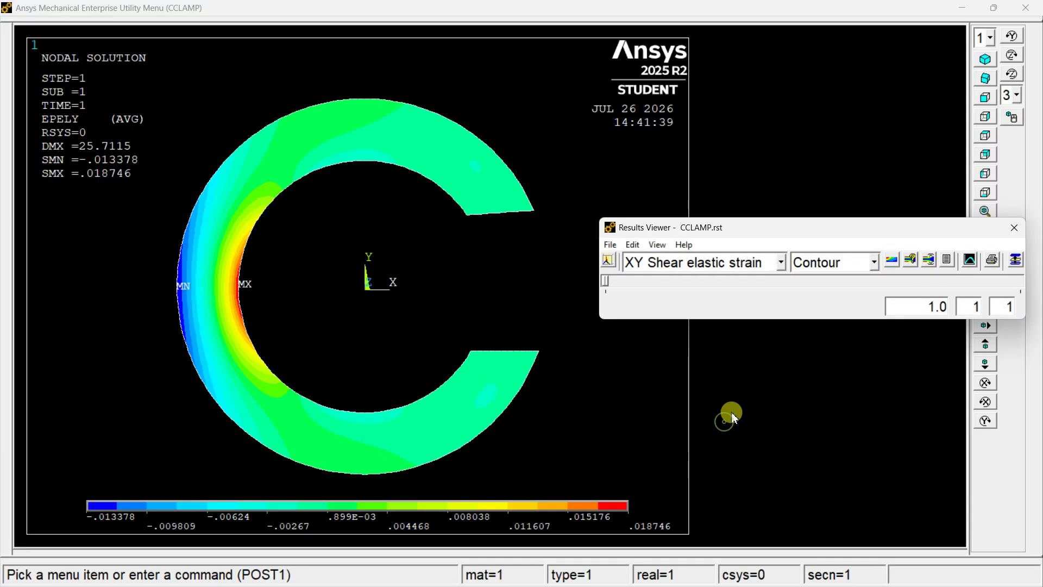
left_click(891, 262)
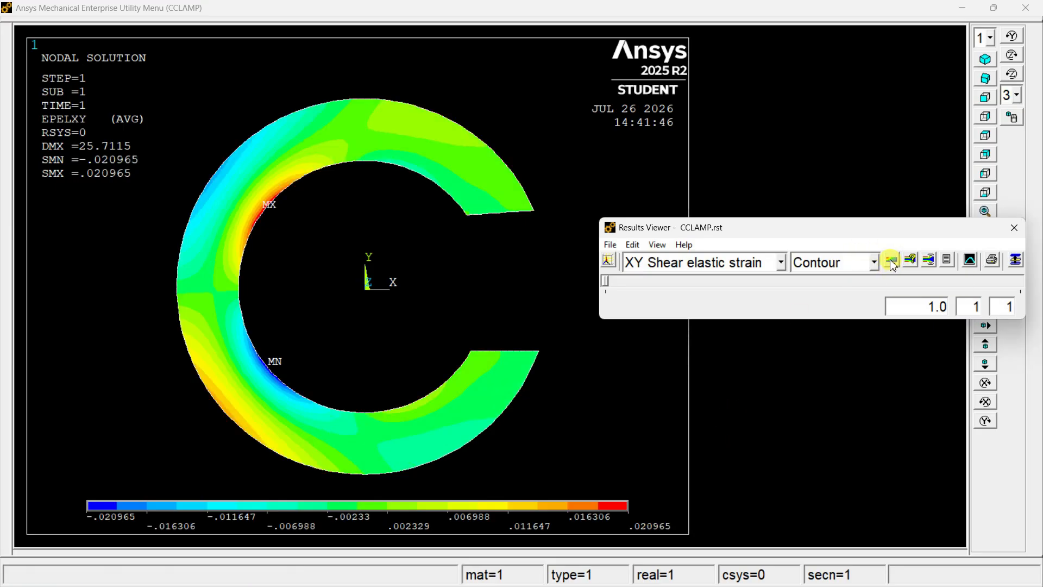
- Plot the nodal contour of the Elastic strain energy density, followed by that of the 1st Principal stress
left_click(660, 265)
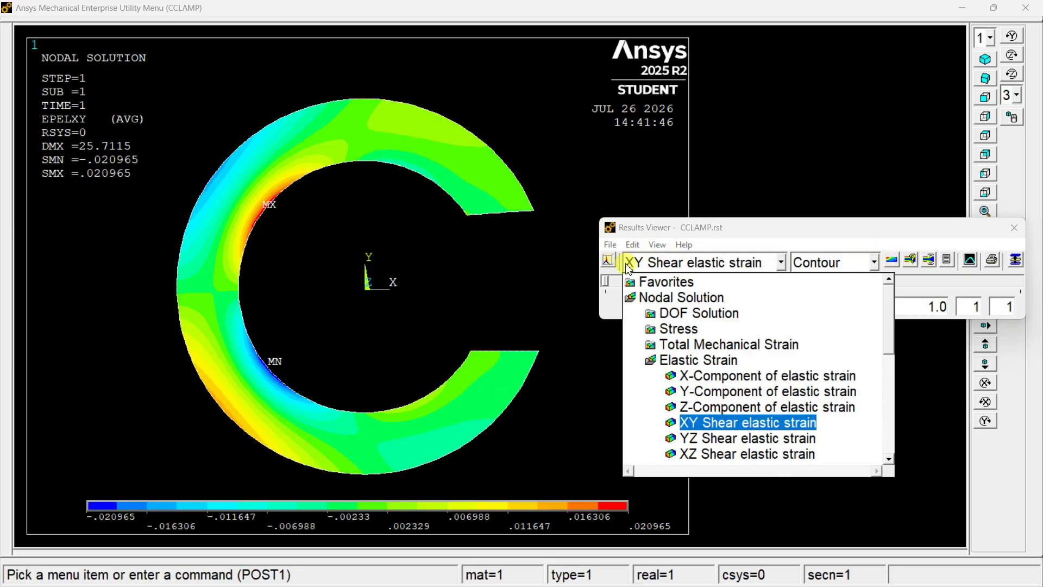
left_click(611, 262)
left_click(644, 264)
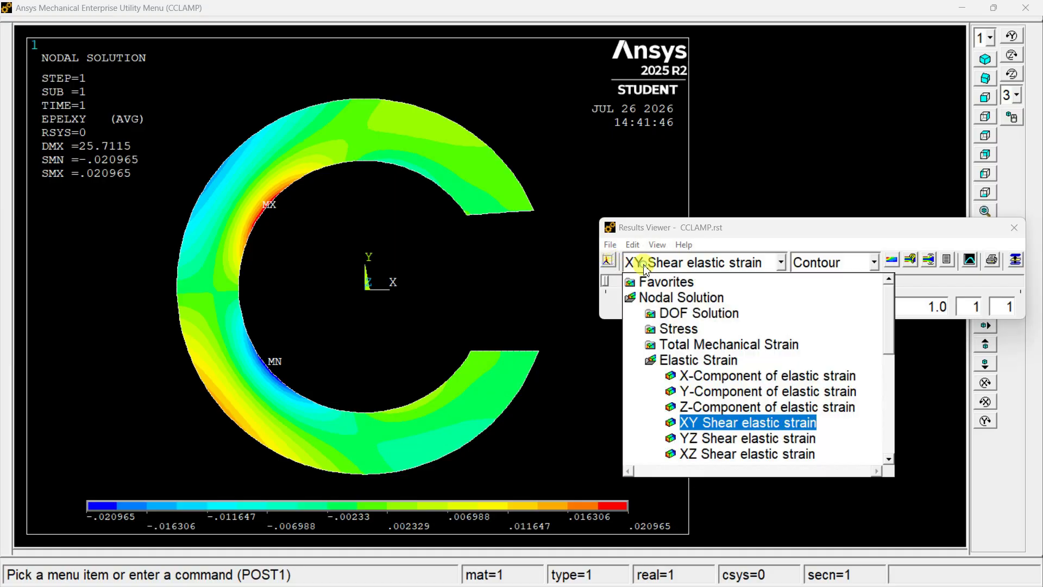
left_click(662, 367)
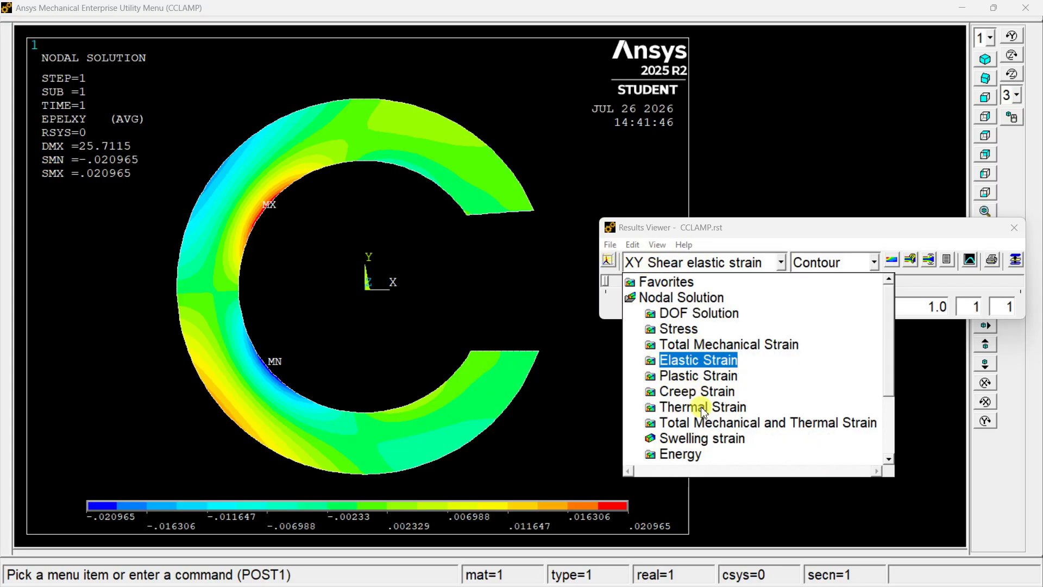
left_click(696, 456)
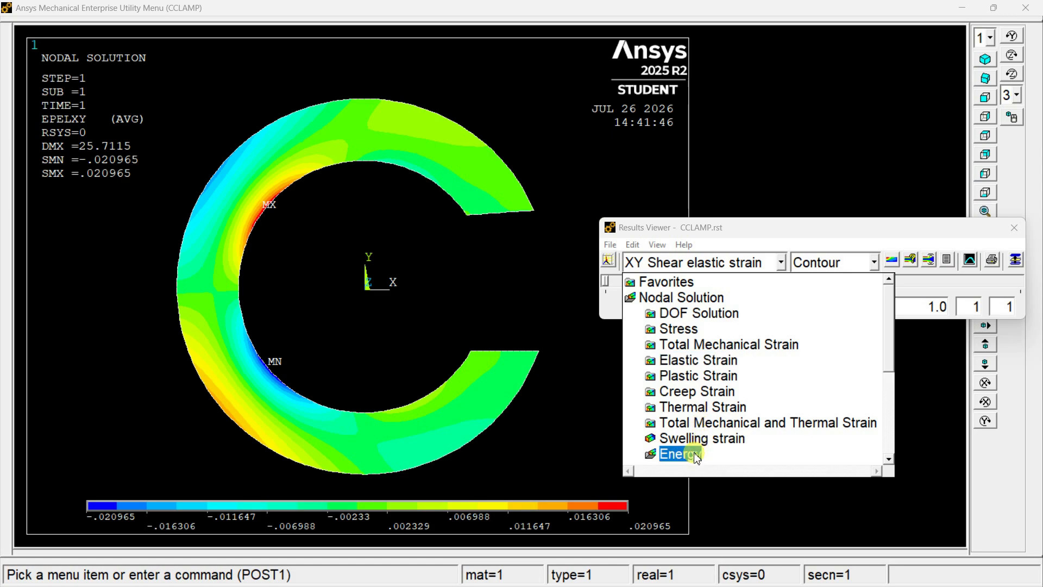
left_click_drag(888, 363, 885, 416)
left_click(727, 272)
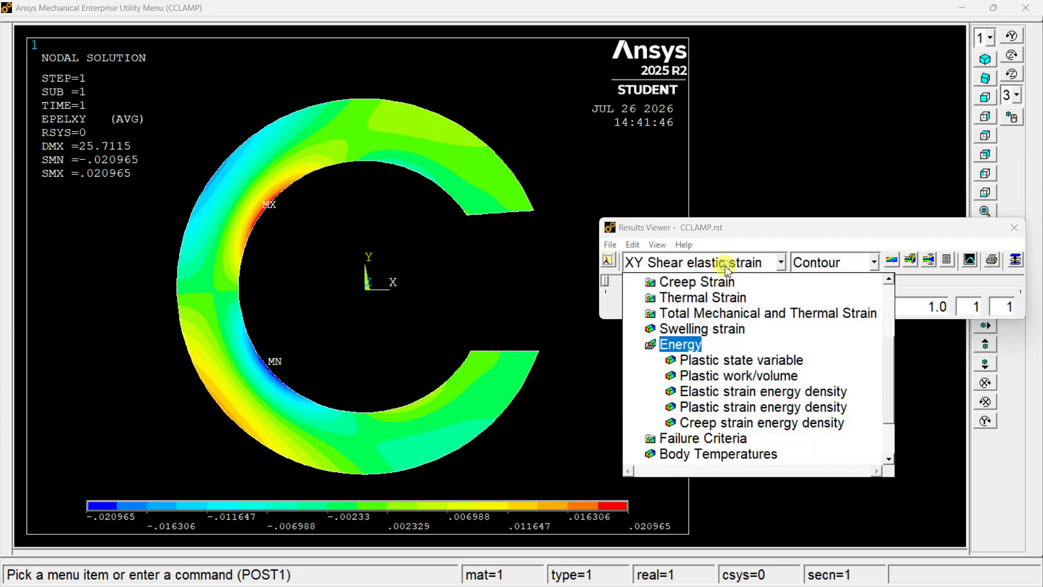
left_click(731, 392)
left_click(892, 260)
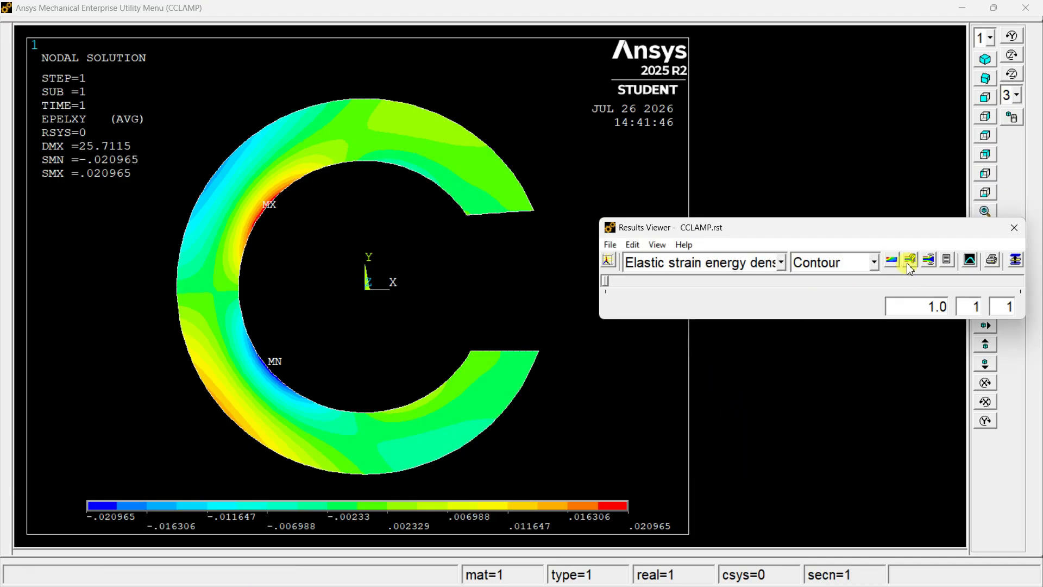
left_click(763, 262)
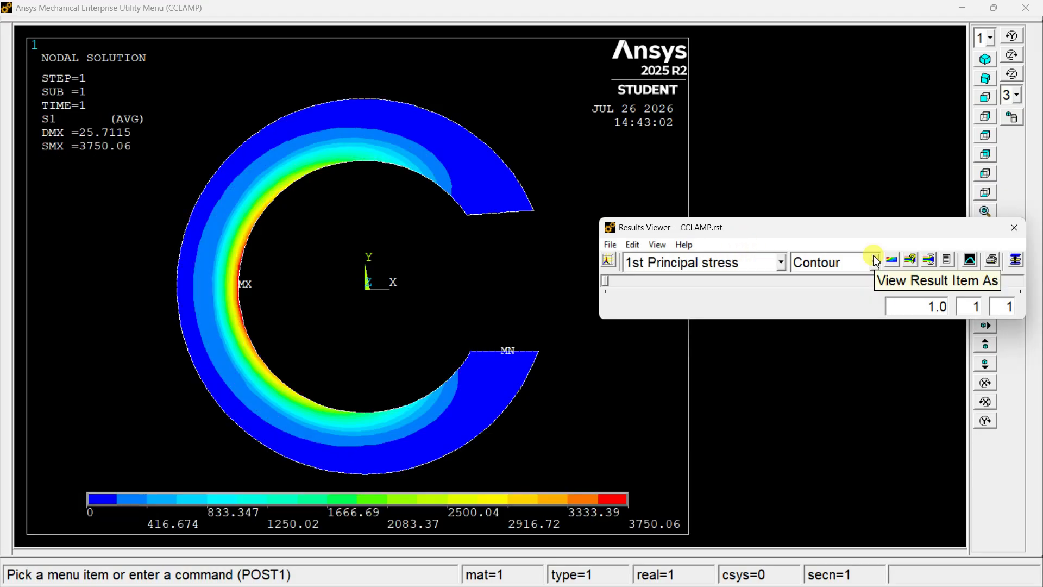
- Close the Results Viewer and save the model database under the current jobname
left_click(1014, 228)
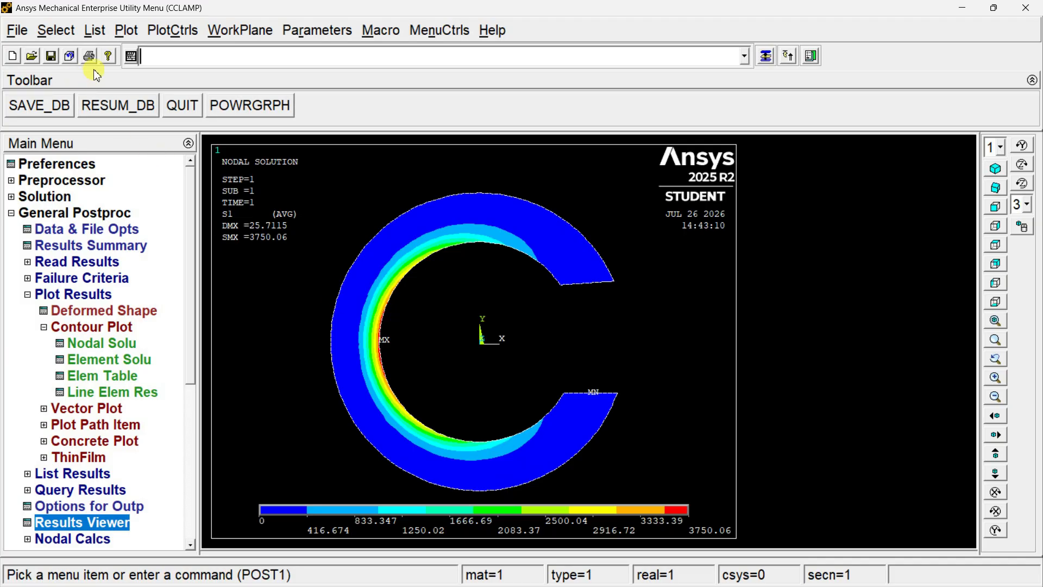
left_click(22, 36)
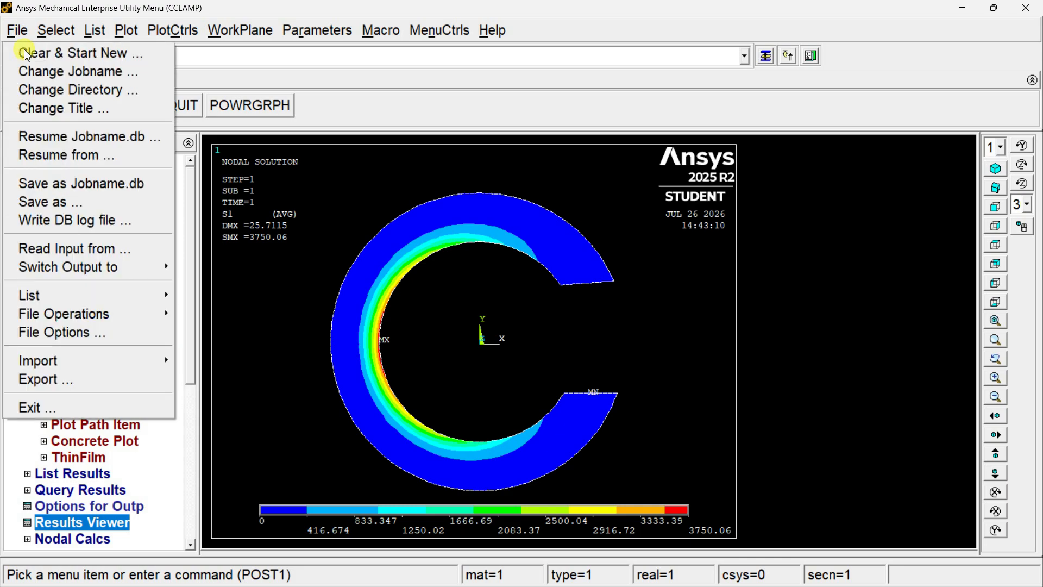
left_click(74, 183)
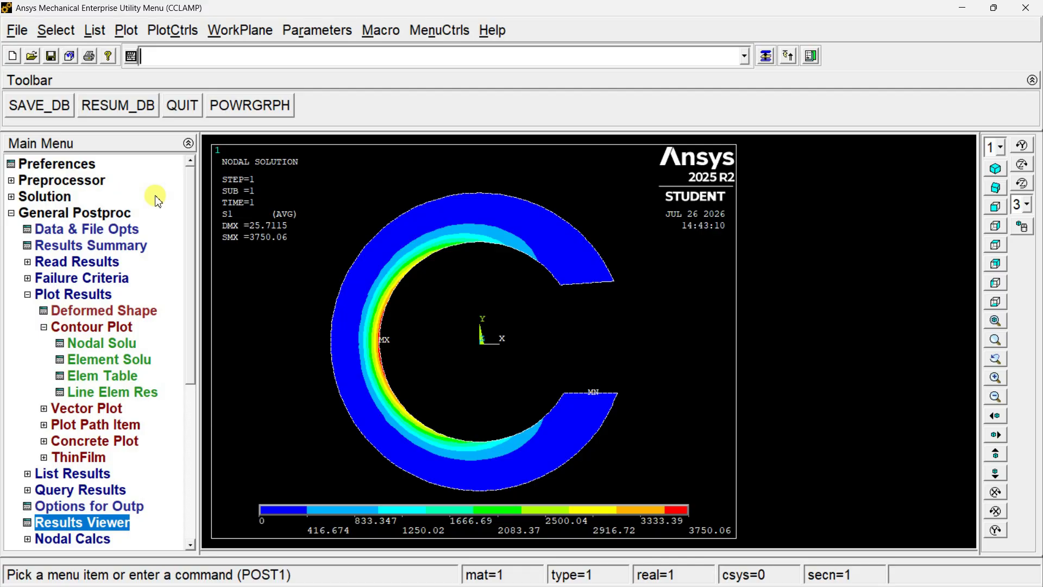